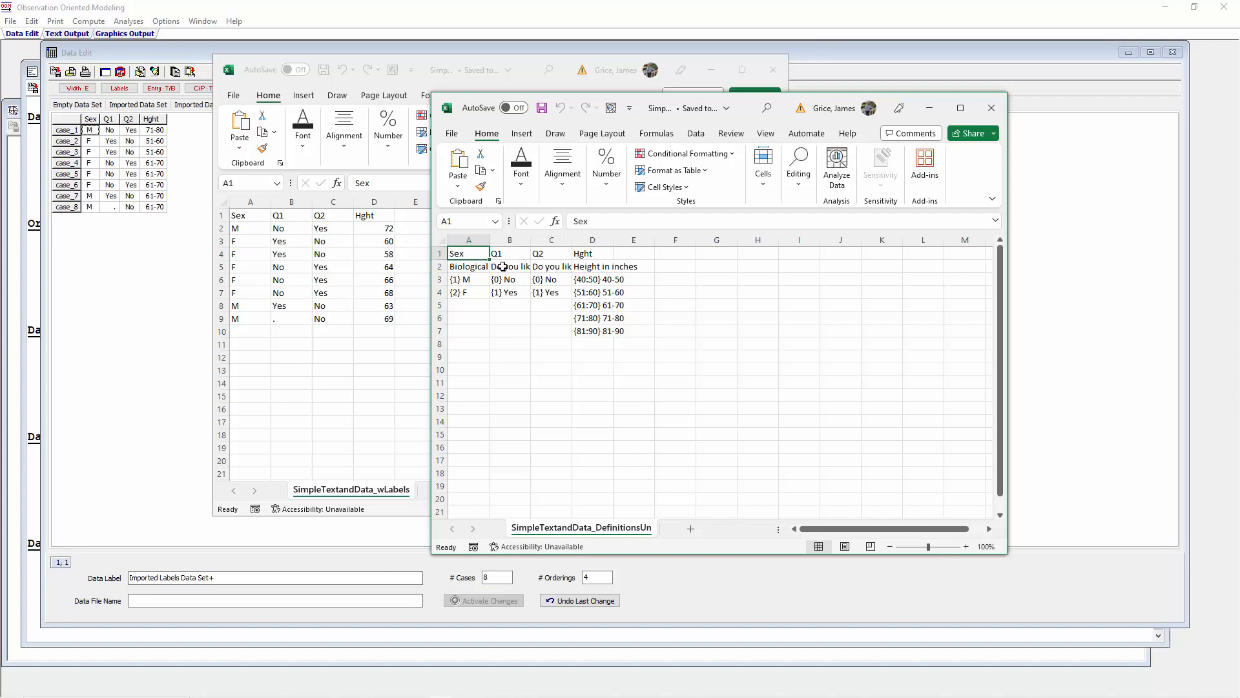
Switch to Observation Oriented Modeling, create a new empty data set and set its number of orderings to 4
{"action": "left_click", "coordinate": [155, 56]}
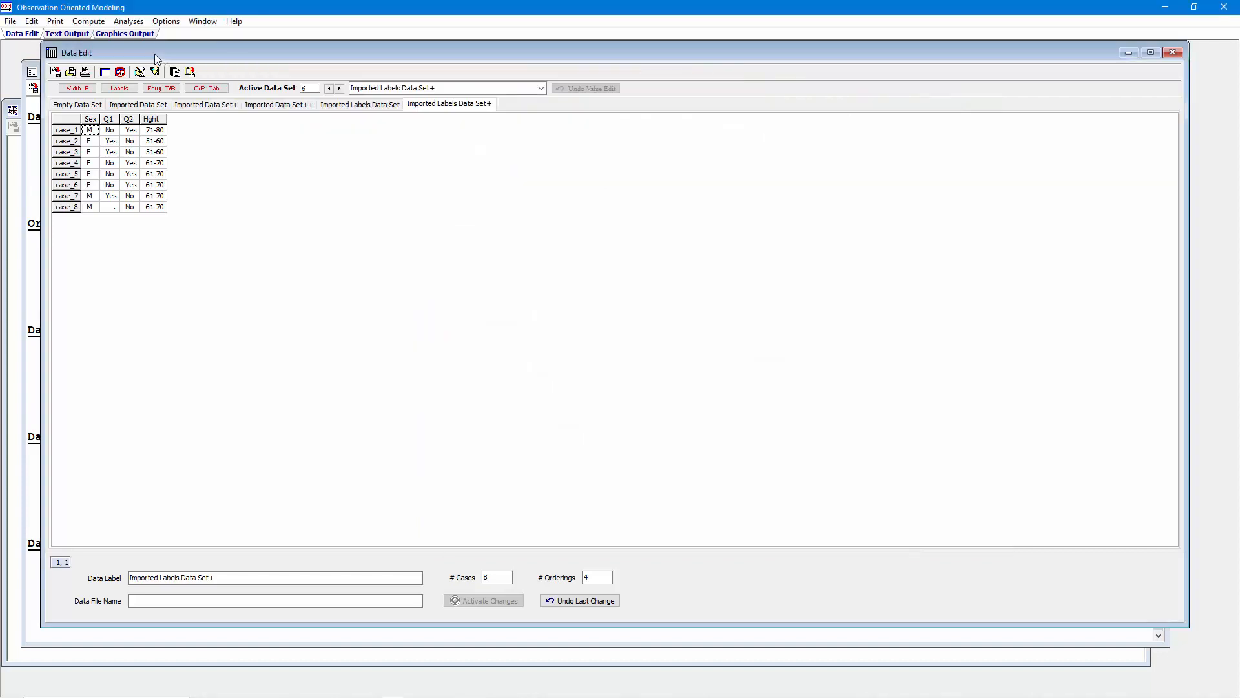
{"action": "left_click", "coordinate": [106, 72]}
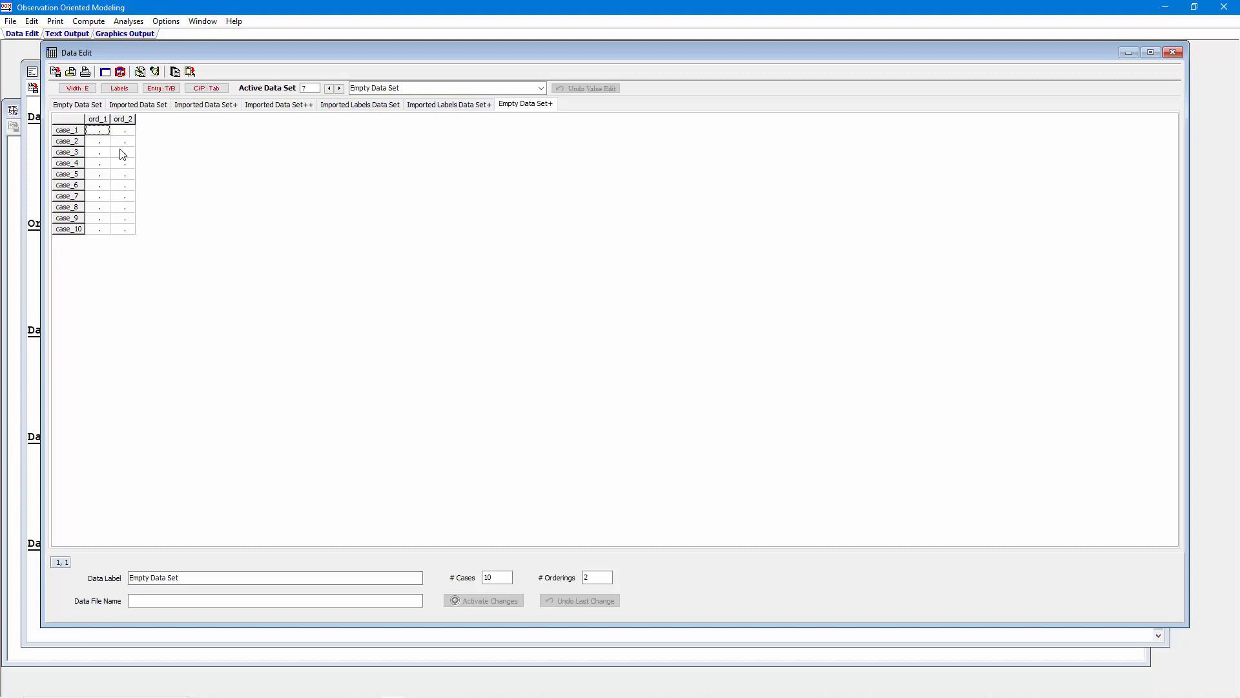
{"action": "left_click", "coordinate": [595, 577]}
{"action": "type", "text": "4"}
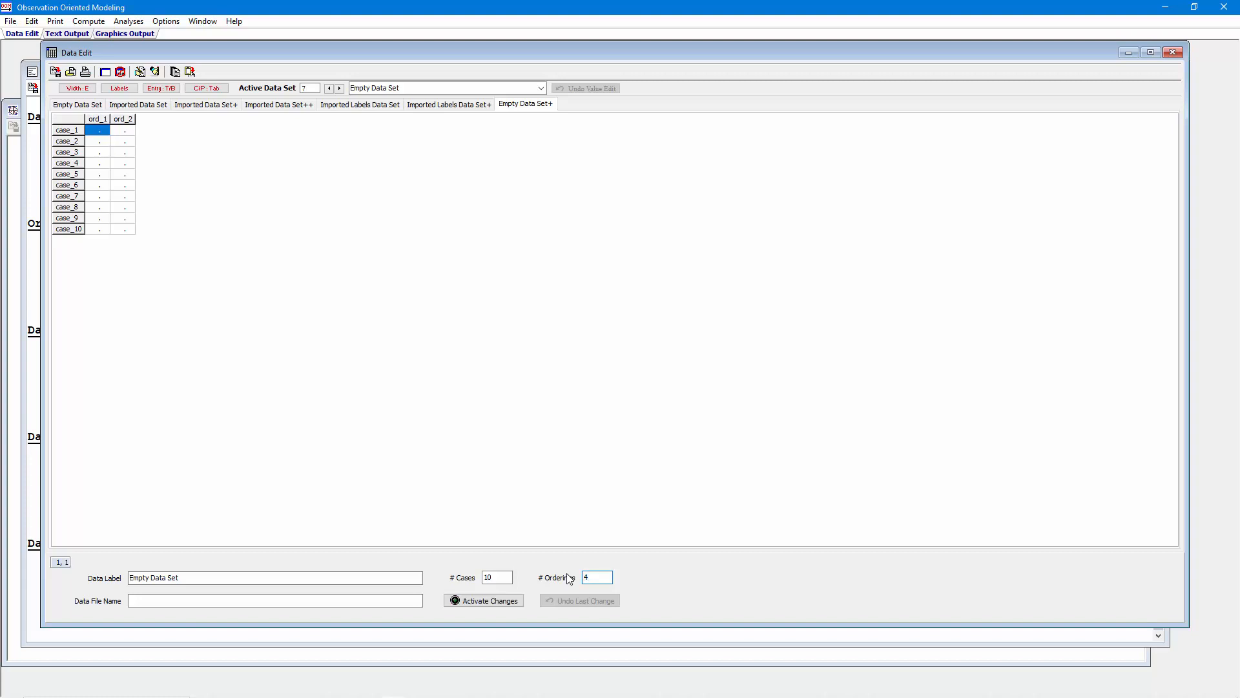
{"action": "key", "text": "Return"}
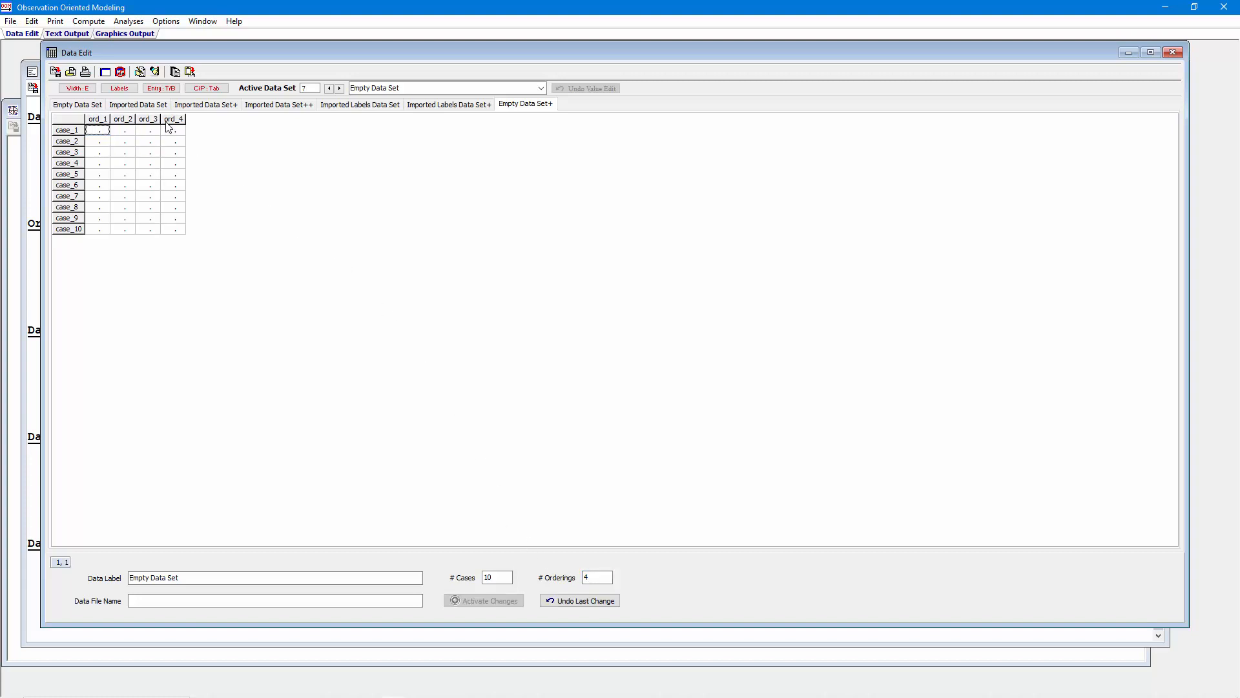
Open the ordering definitions and label the four orderings Sex, Q1, Q2 and Hght
{"action": "left_click", "coordinate": [140, 73]}
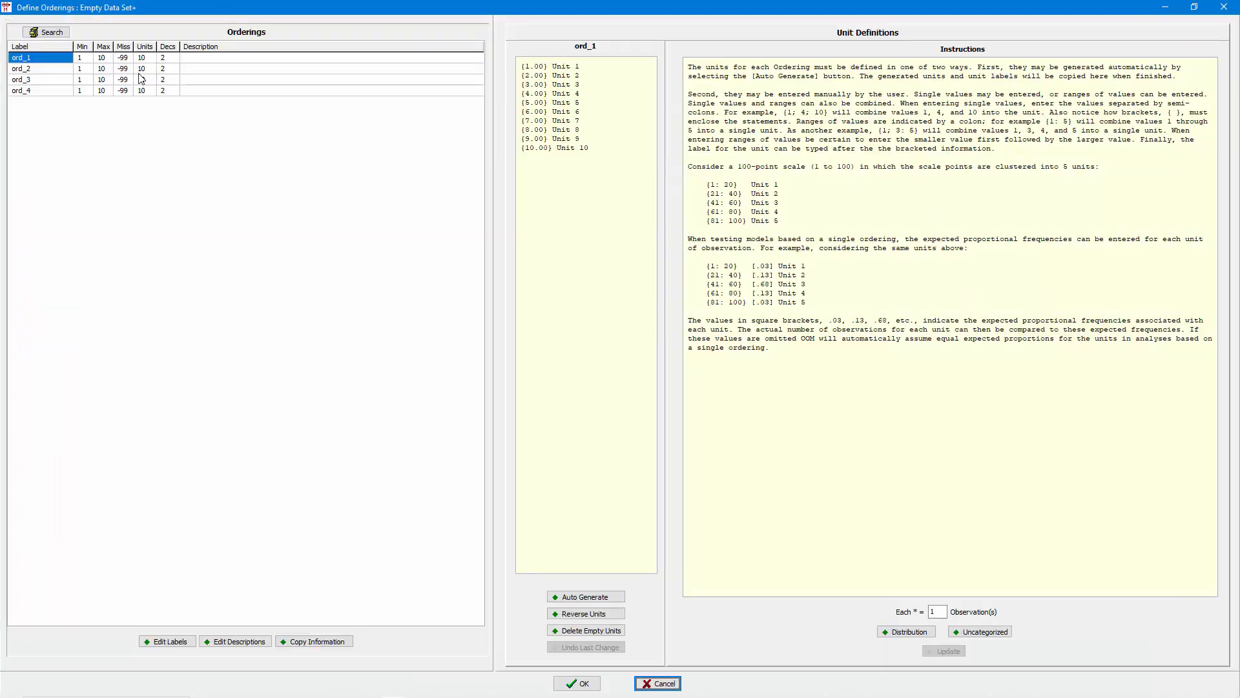
{"action": "left_click", "coordinate": [59, 58]}
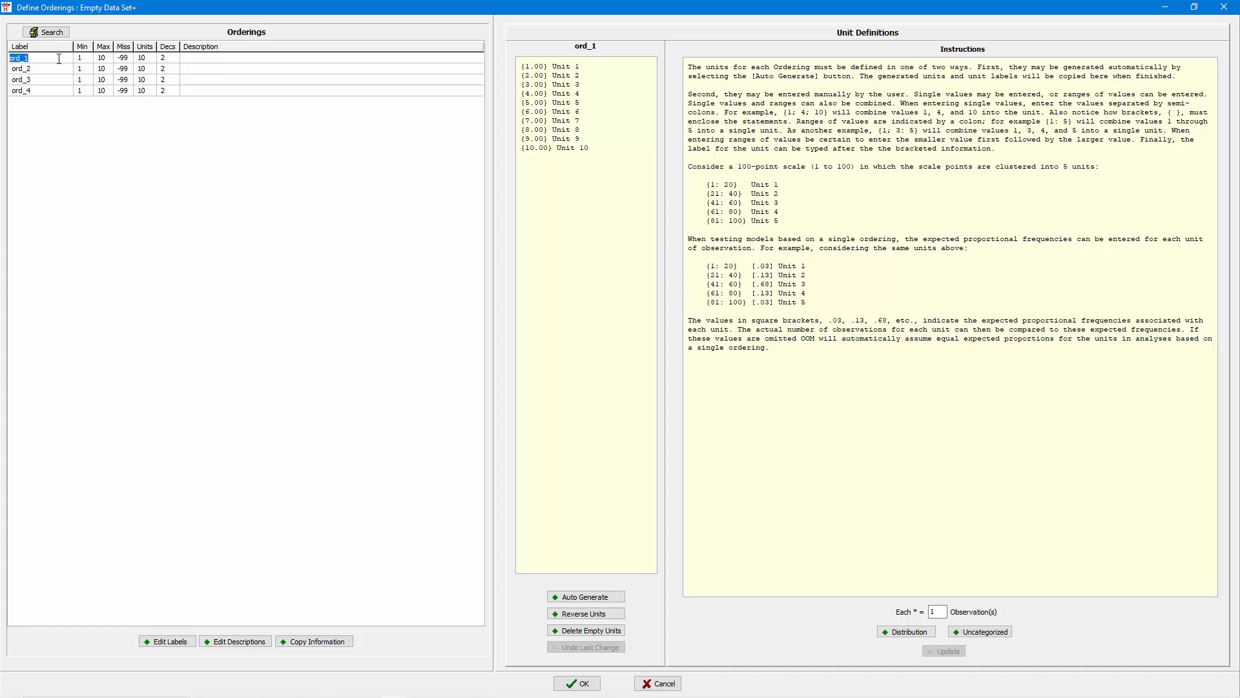
{"action": "type", "text": "Sex"}
{"action": "key", "text": "Return"}
{"action": "type", "text": "Q1"}
{"action": "key", "text": "Return"}
{"action": "type", "text": "Q2"}
{"action": "key", "text": "Return"}
{"action": "type", "text": "Hght"}
Set the decimals to 0 for all four orderings
{"action": "left_click", "coordinate": [167, 59]}
{"action": "type", "text": "0"}
{"action": "key", "text": "Down"}
{"action": "type", "text": "0"}
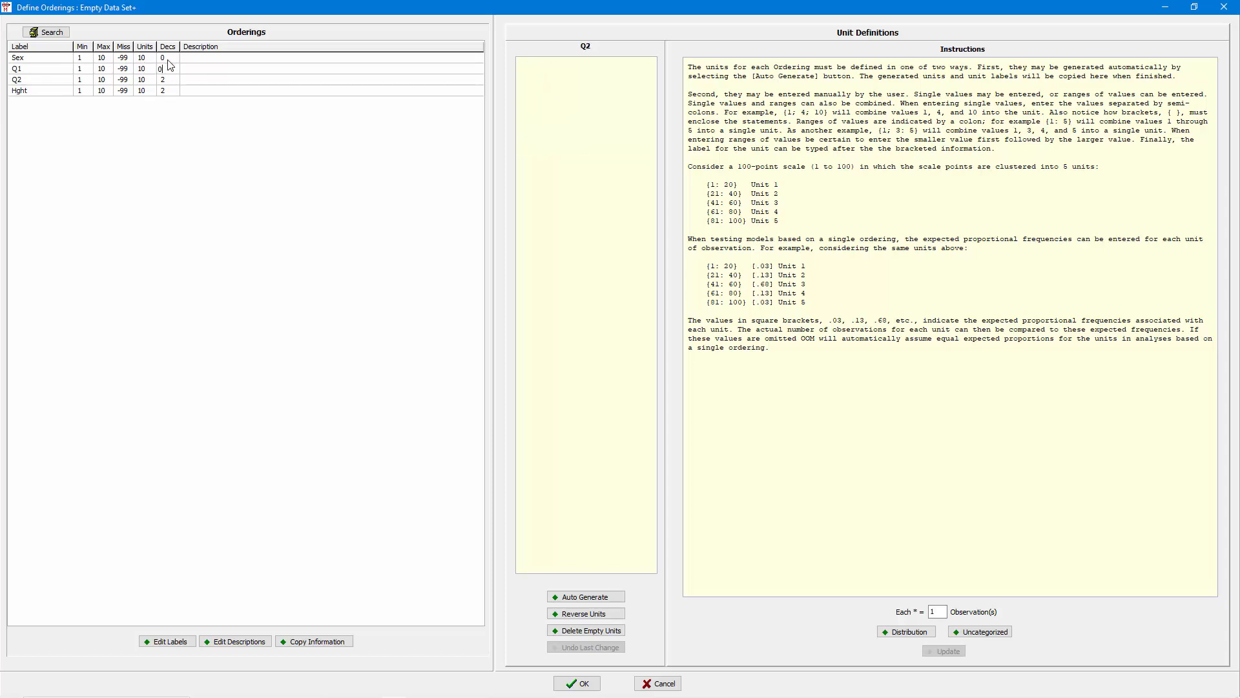
{"action": "key", "text": "Down"}
{"action": "type", "text": "0"}
{"action": "key", "text": "Down"}
{"action": "type", "text": "0"}
{"action": "key", "text": "Up"}
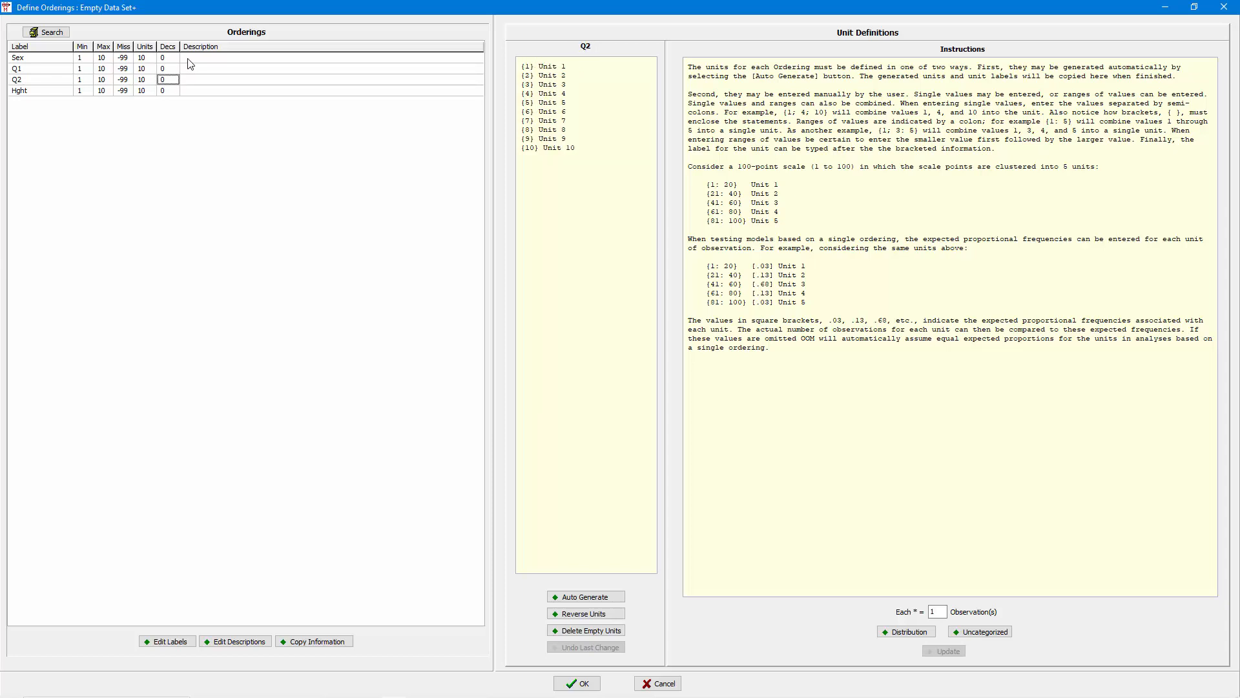
Replace the placeholder ordering descriptions with the four copied ones, from "Biological Sex" to "Height in inches"
{"action": "left_click", "coordinate": [191, 60]}
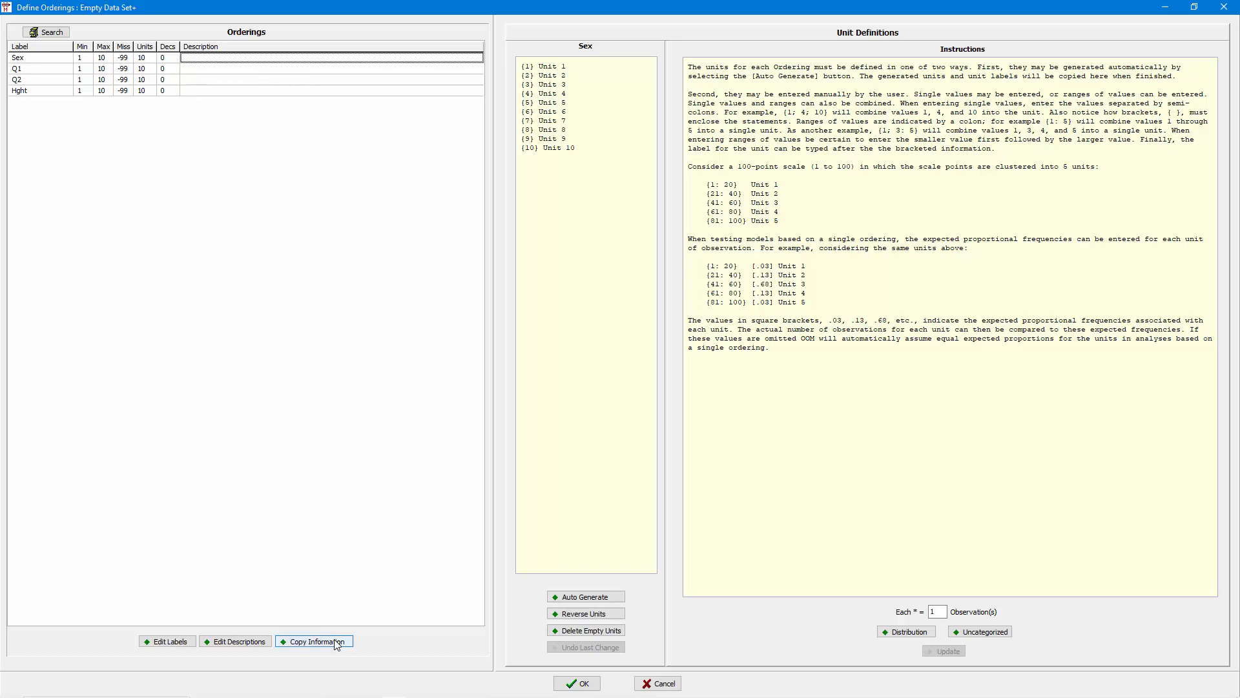
{"action": "left_click", "coordinate": [257, 643]}
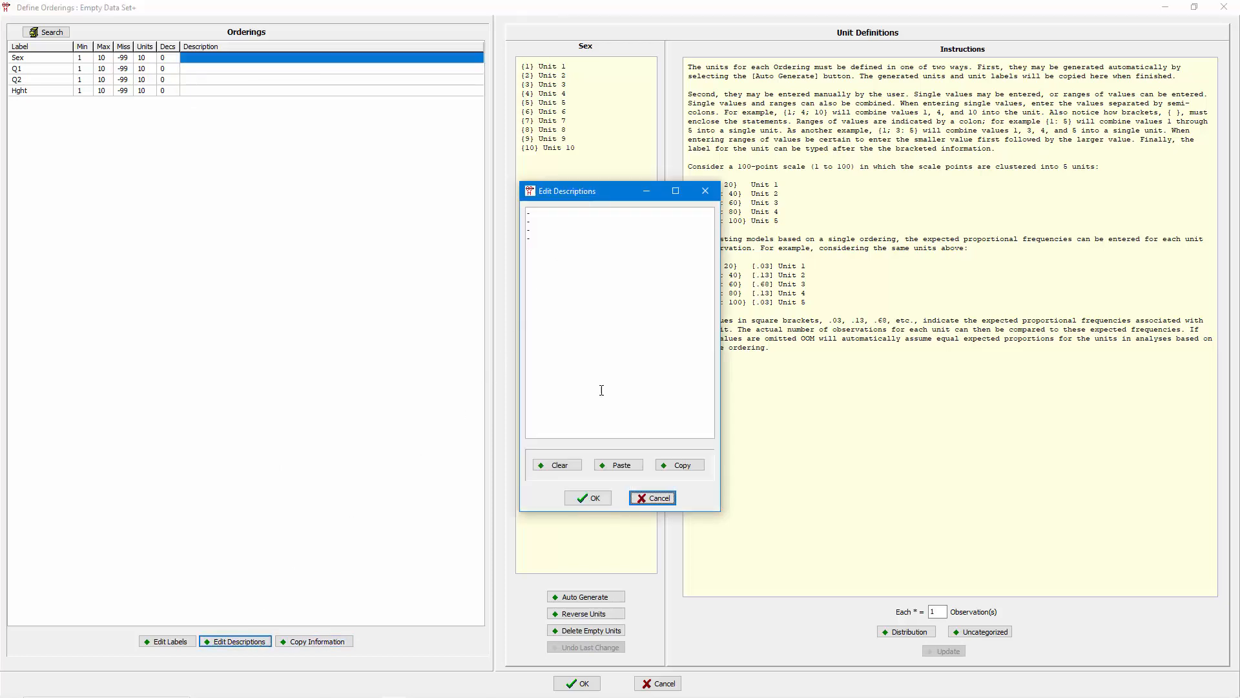
{"action": "left_click", "coordinate": [555, 465]}
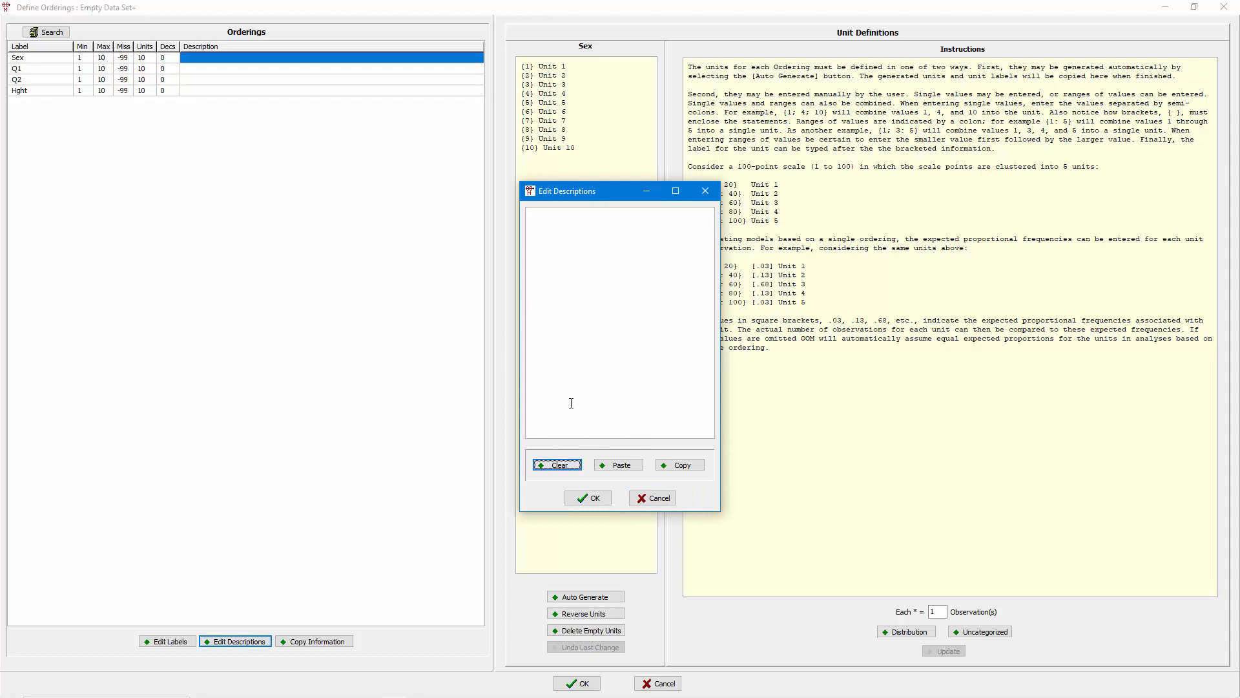
{"action": "left_click", "coordinate": [622, 466]}
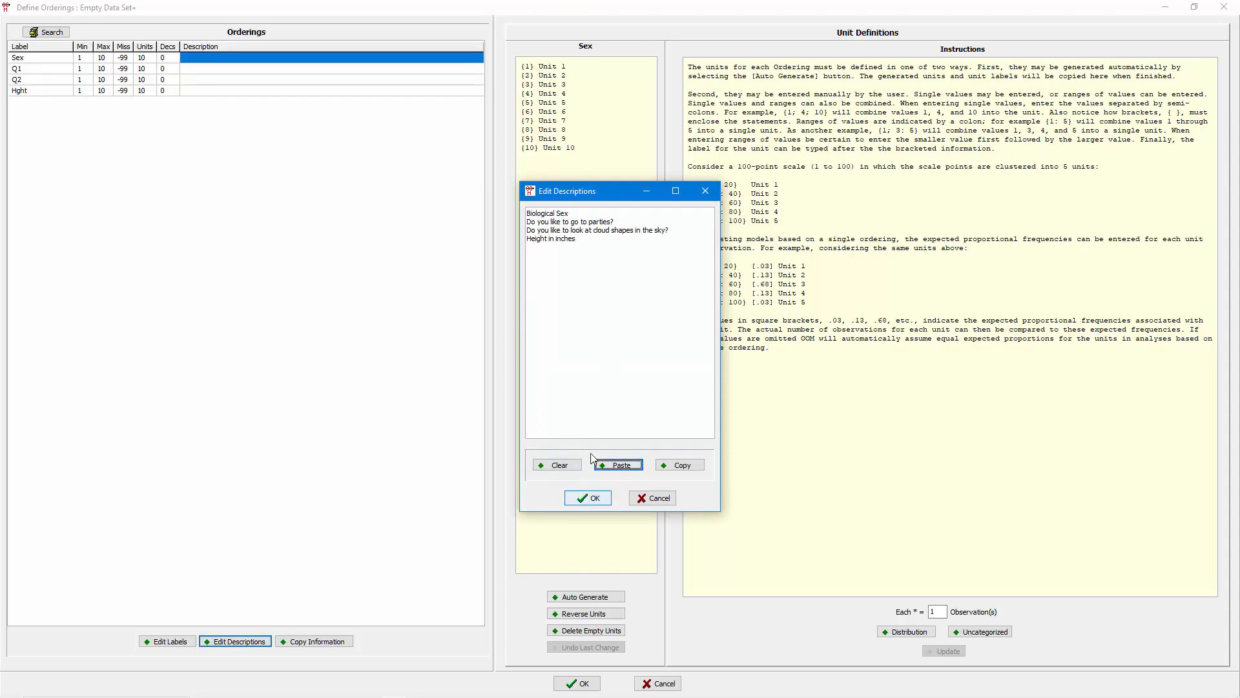
{"action": "left_click", "coordinate": [582, 499]}
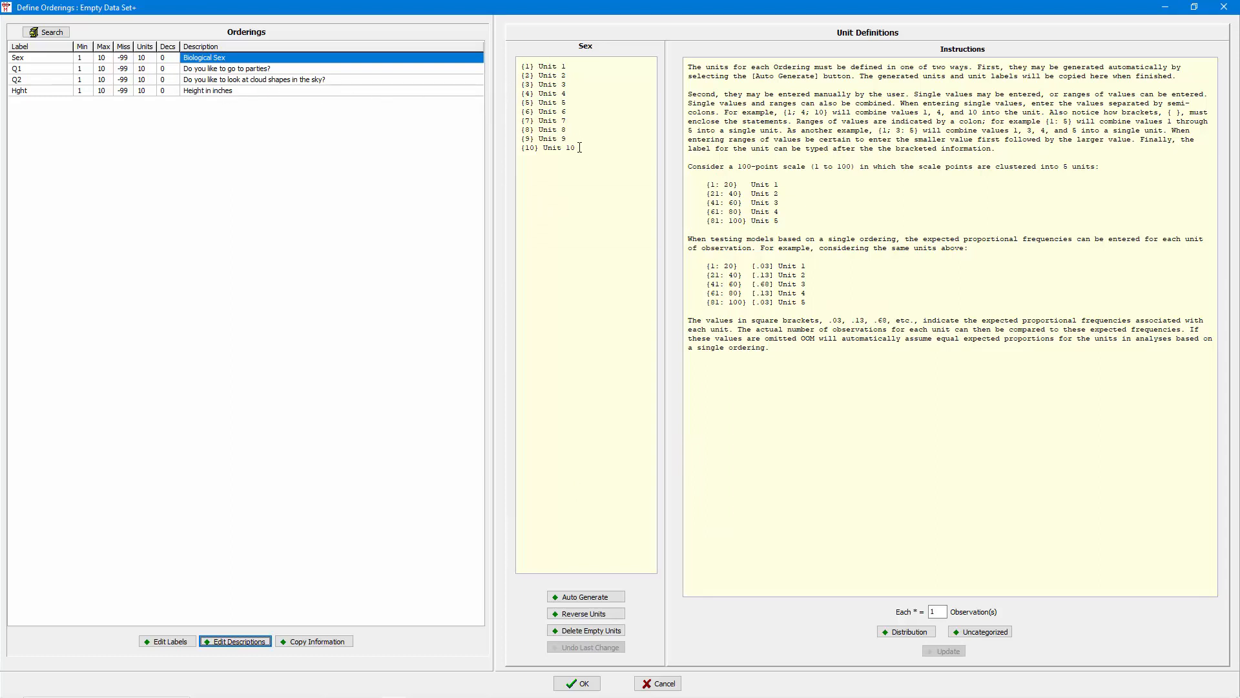
Replace the default unit definitions of Sex with {1}M and {2}F
{"action": "left_click_drag", "start_coordinate": [579, 147], "coordinate": [512, 61]}
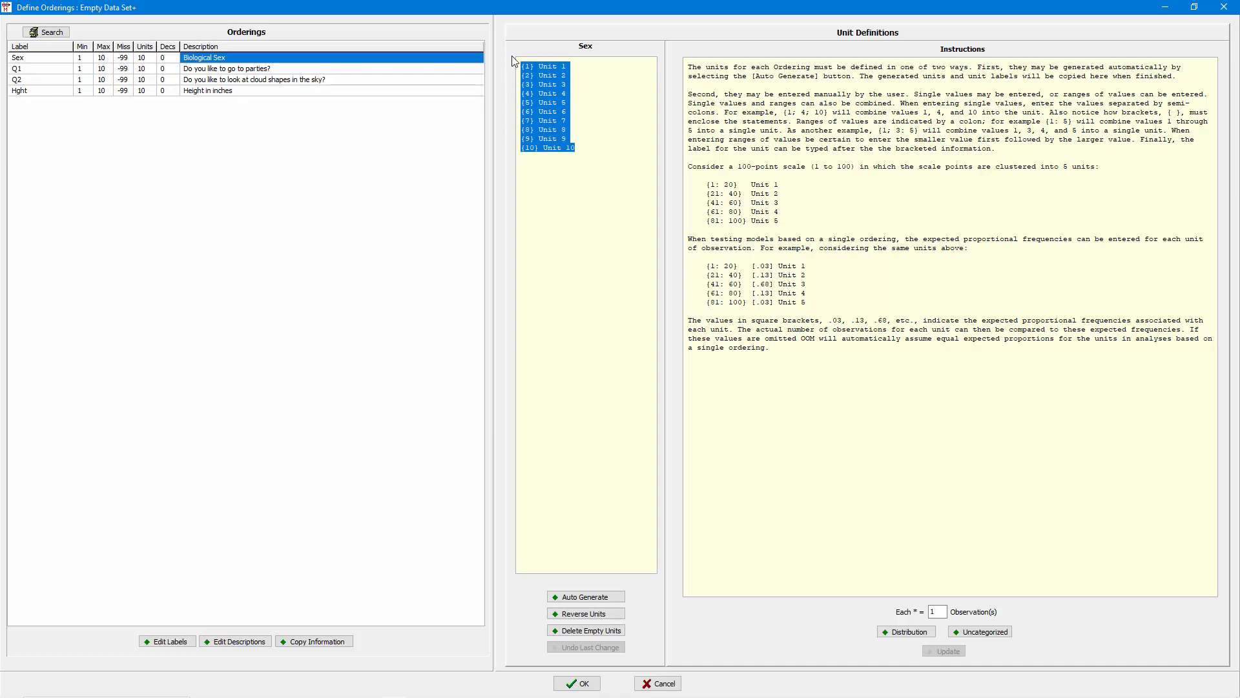
{"action": "type", "text": "{1"}
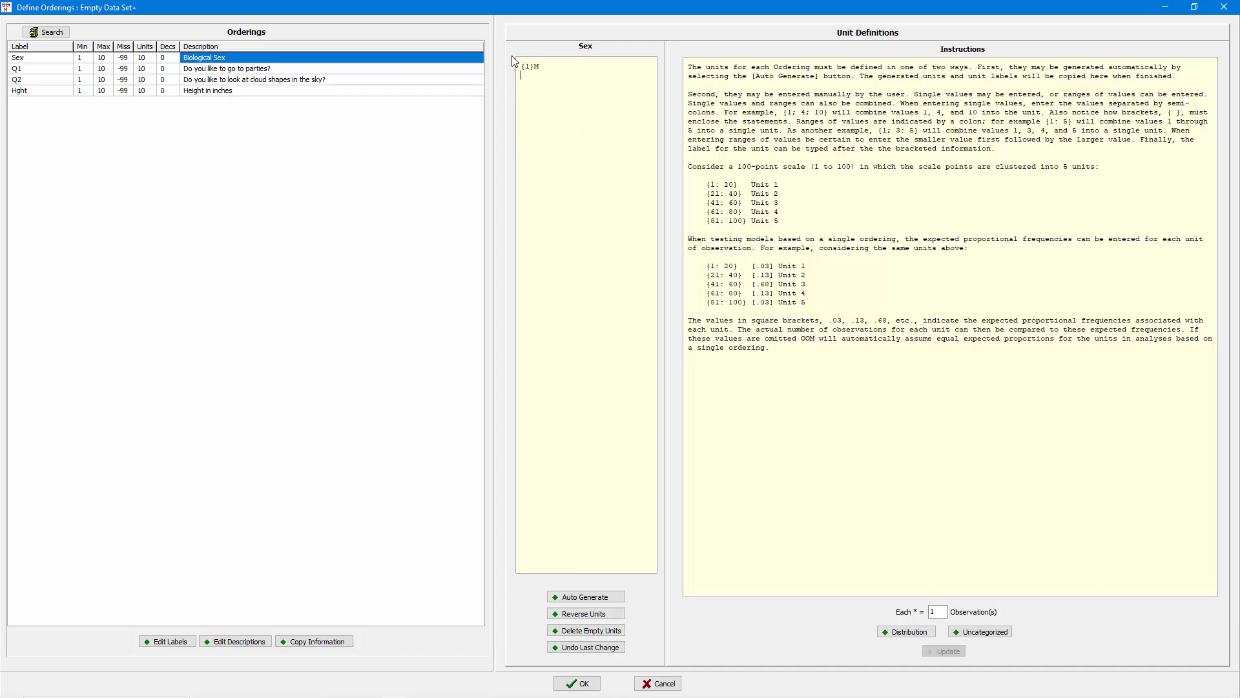
{"action": "type", "text": "}M"}
{"action": "key", "text": "Return"}
{"action": "type", "text": "{2}F"}
Replace the default unit definitions of Q1 with {0}No and {1}Yes
{"action": "left_click", "coordinate": [64, 68]}
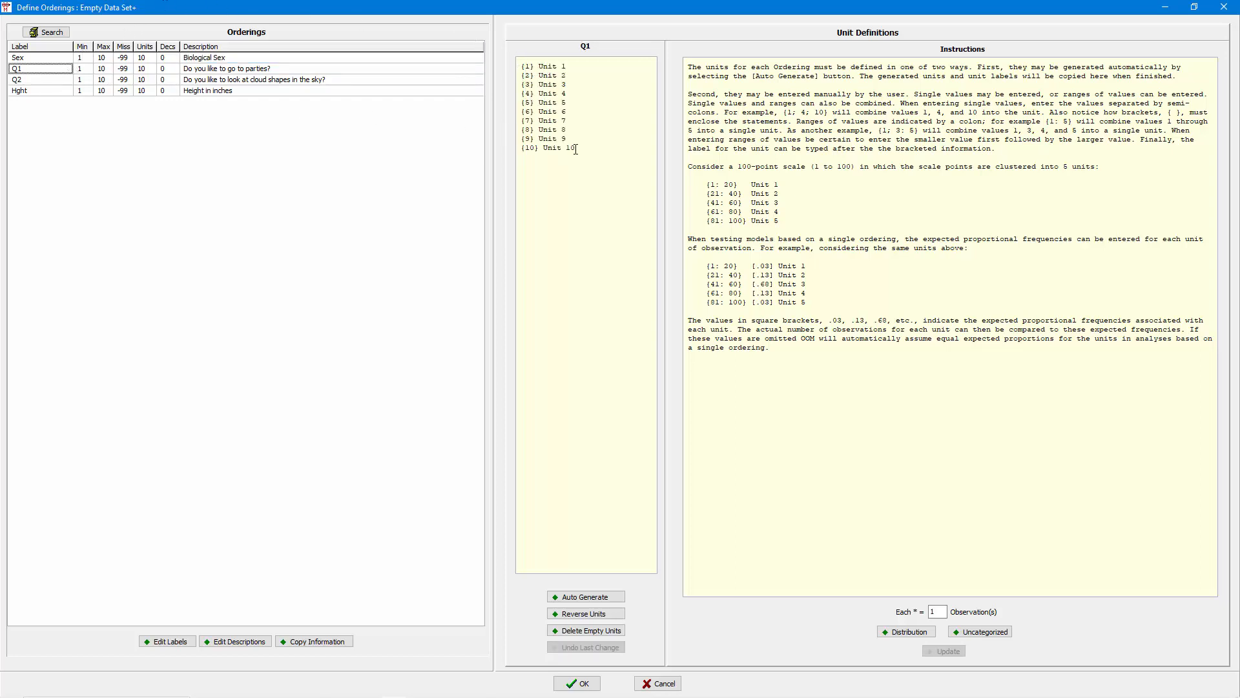
{"action": "left_click_drag", "start_coordinate": [575, 148], "coordinate": [499, 68]}
{"action": "type", "text": "{"}
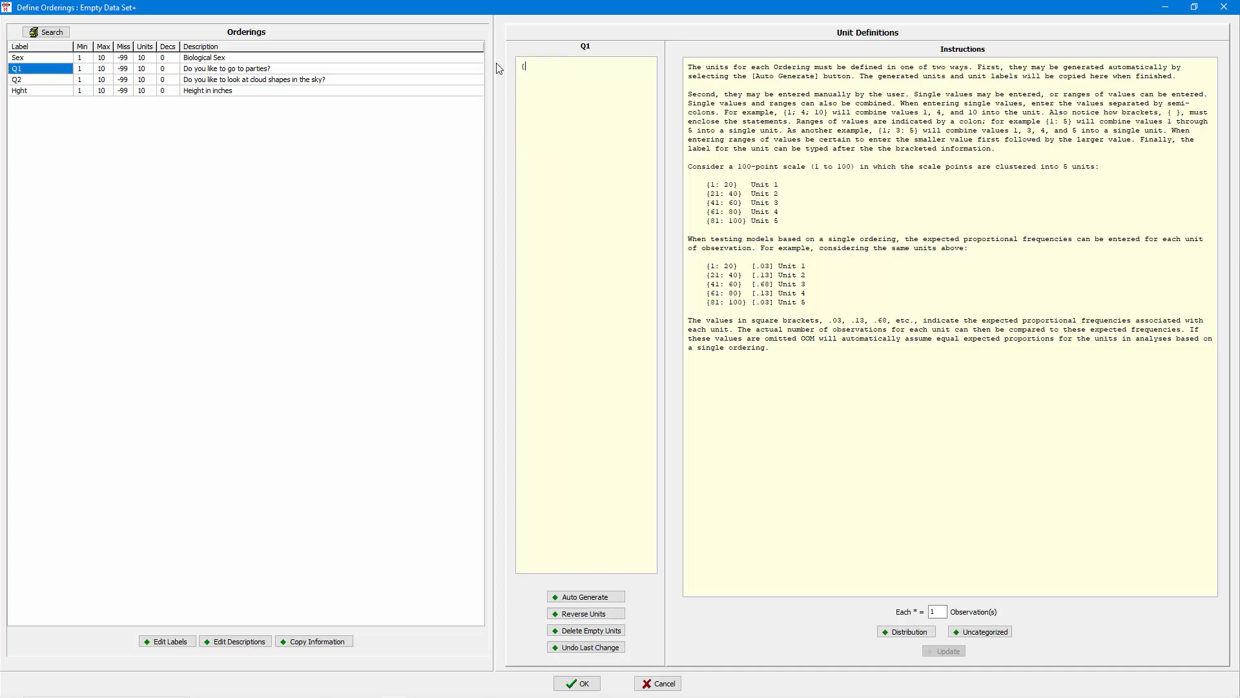
{"action": "type", "text": "0}No "}
{"action": "type", "text": "{1}Yes"}
{"action": "left_click", "coordinate": [467, 69]}
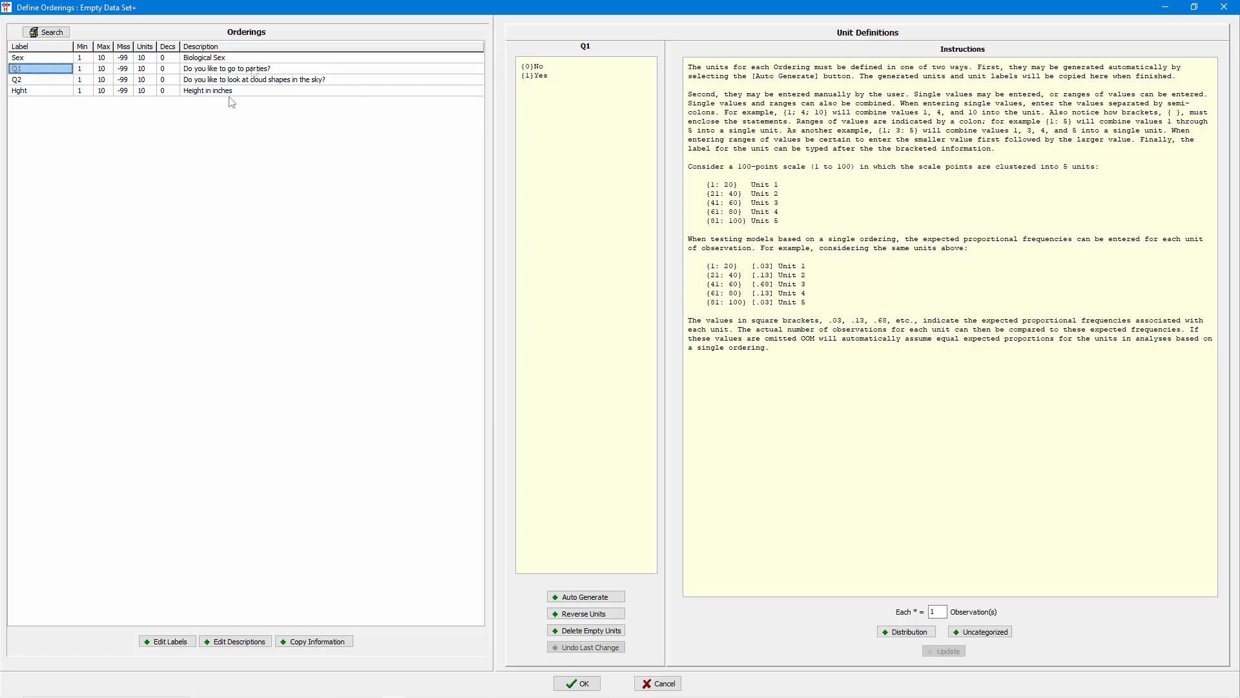
Copy the ordering information, including unit definitions but not the description, from Q1 to Q2 and check Q2's units
{"action": "left_click", "coordinate": [58, 80]}
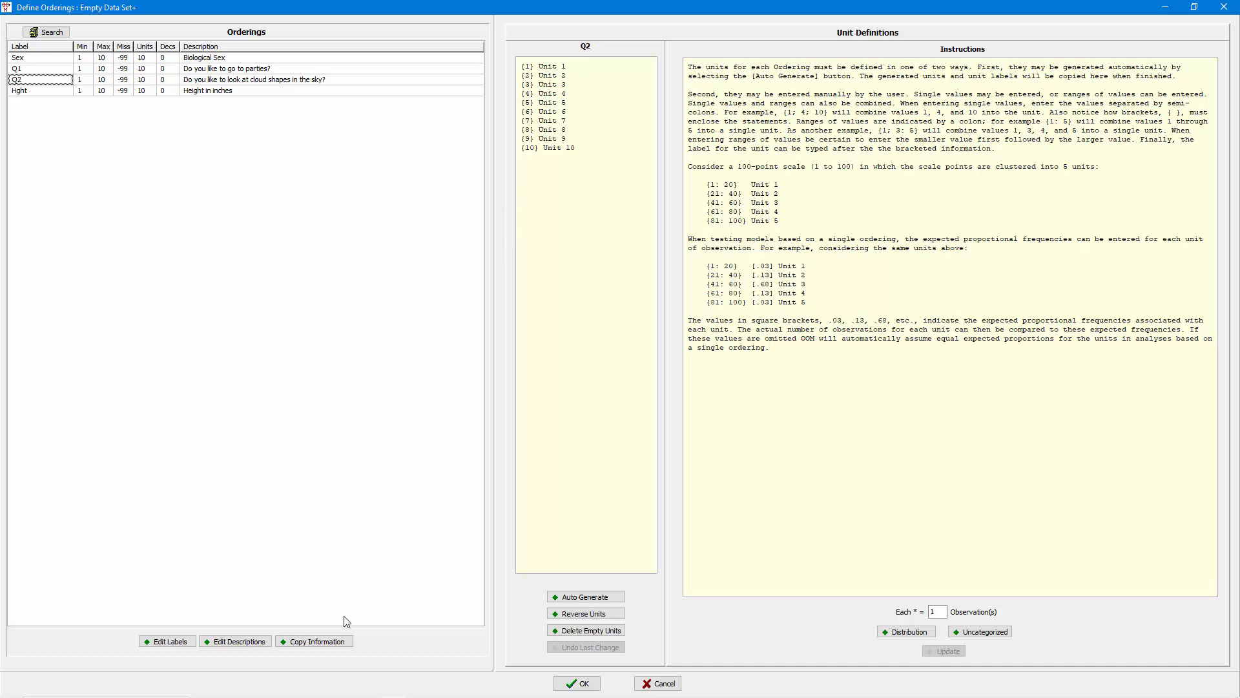
{"action": "left_click", "coordinate": [336, 643]}
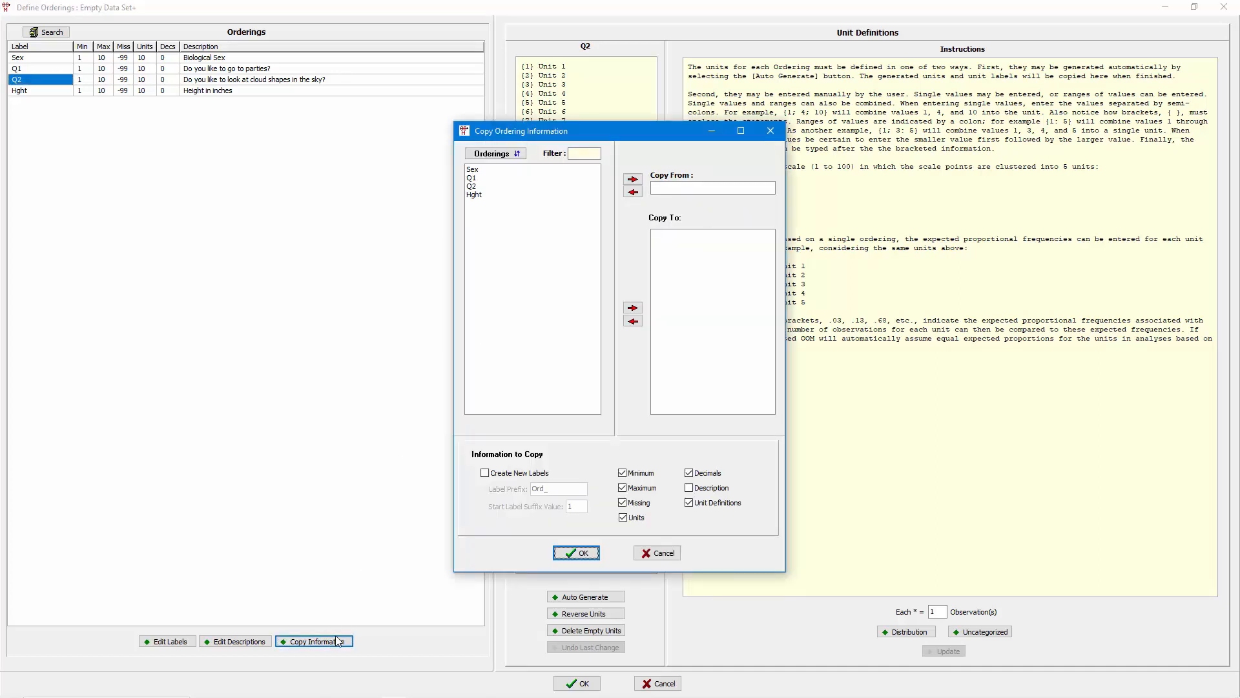
{"action": "left_click", "coordinate": [482, 178]}
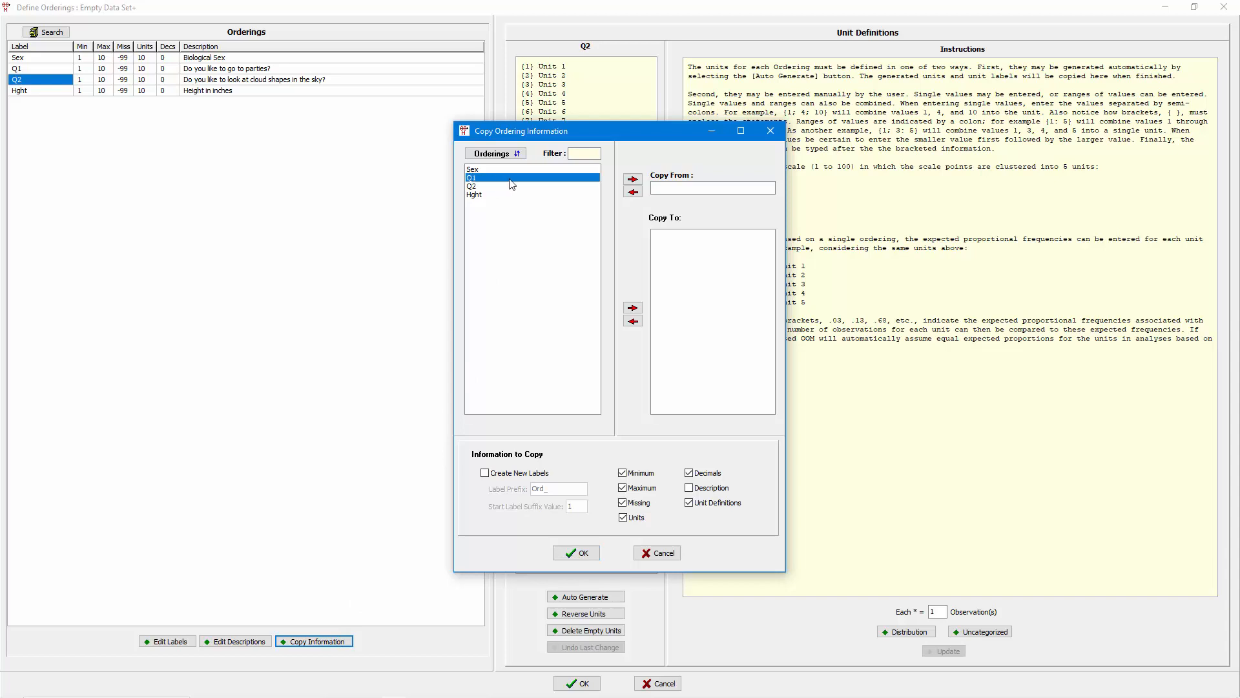
{"action": "left_click", "coordinate": [633, 180]}
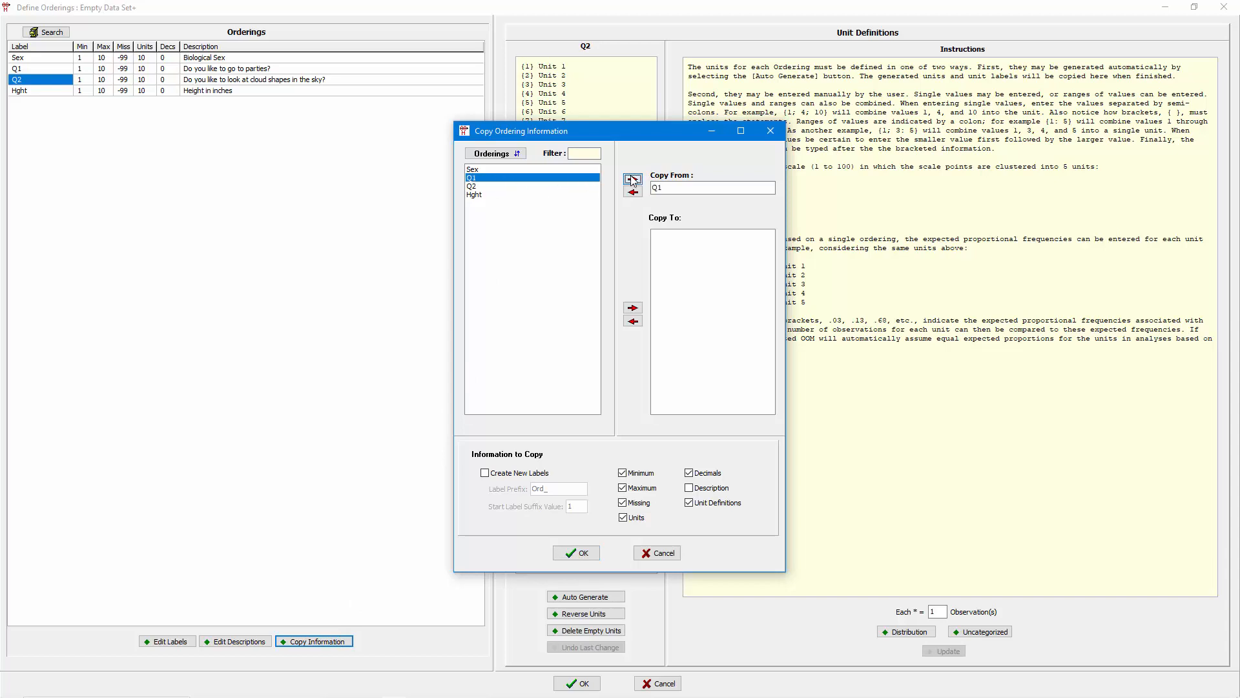
{"action": "left_click", "coordinate": [484, 187]}
{"action": "left_click", "coordinate": [633, 308]}
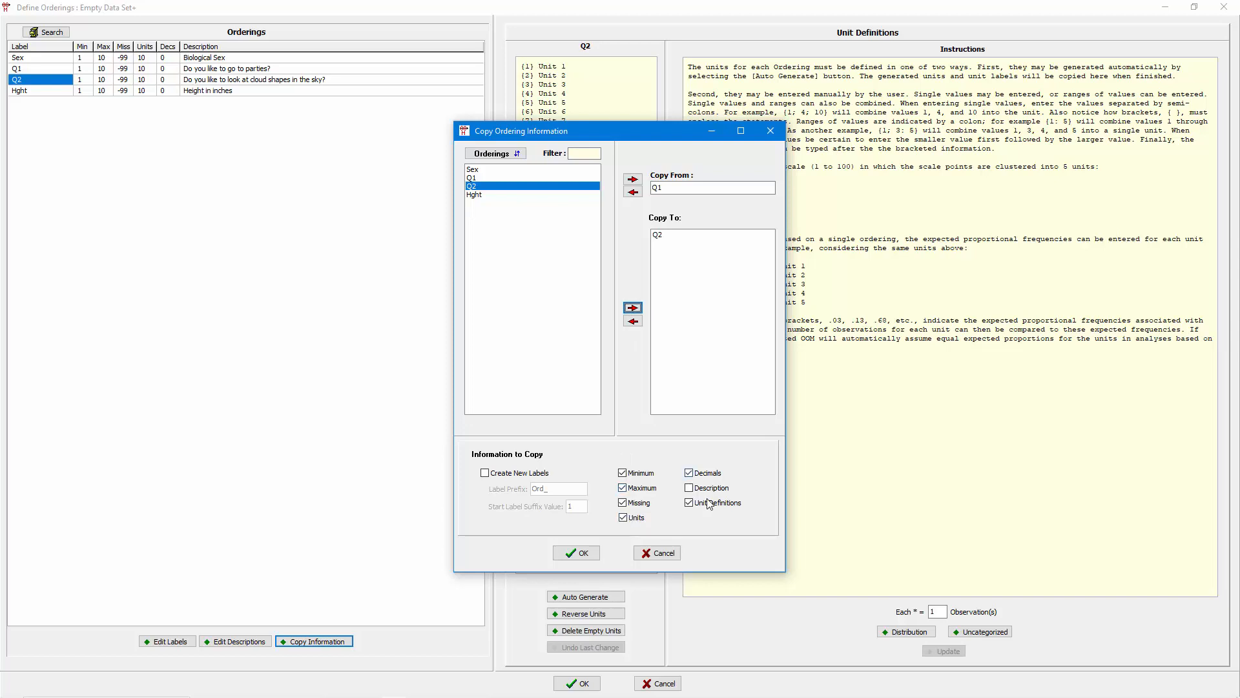
{"action": "left_click", "coordinate": [584, 553]}
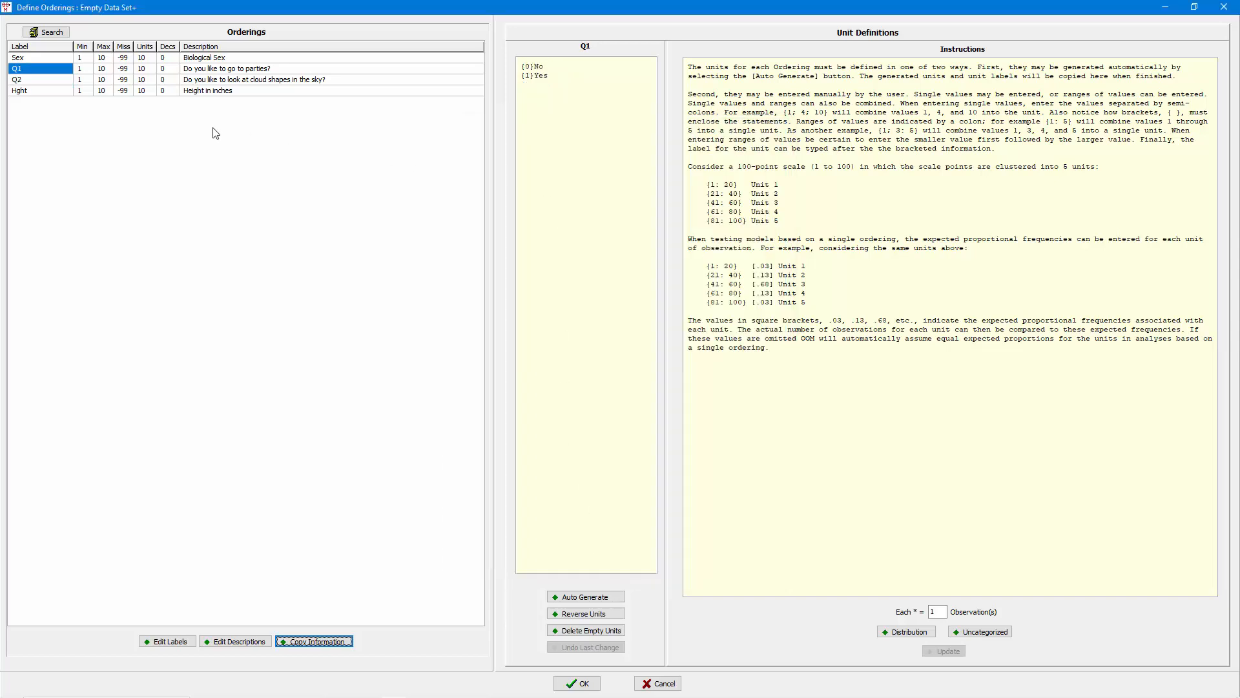
{"action": "left_click", "coordinate": [64, 82]}
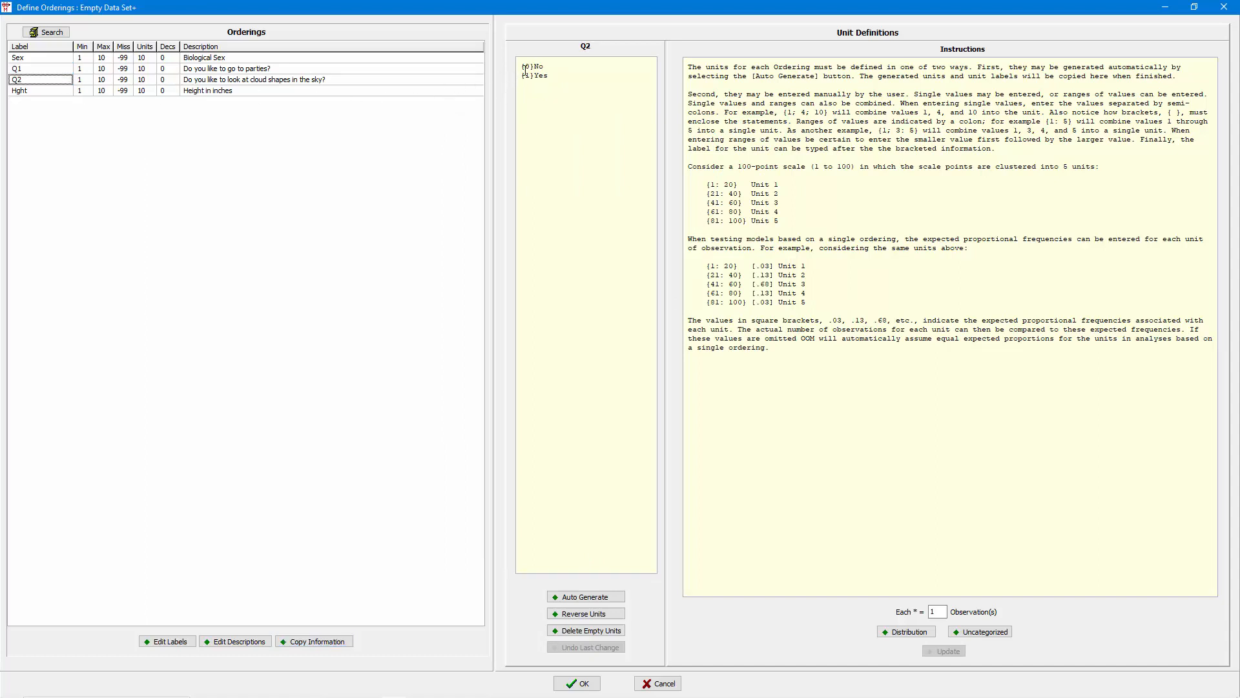
Set Hght's minimum to 50 and maximum to 80, and auto-generate its definitions by dividing the scale into 5 units
{"action": "left_click", "coordinate": [56, 91]}
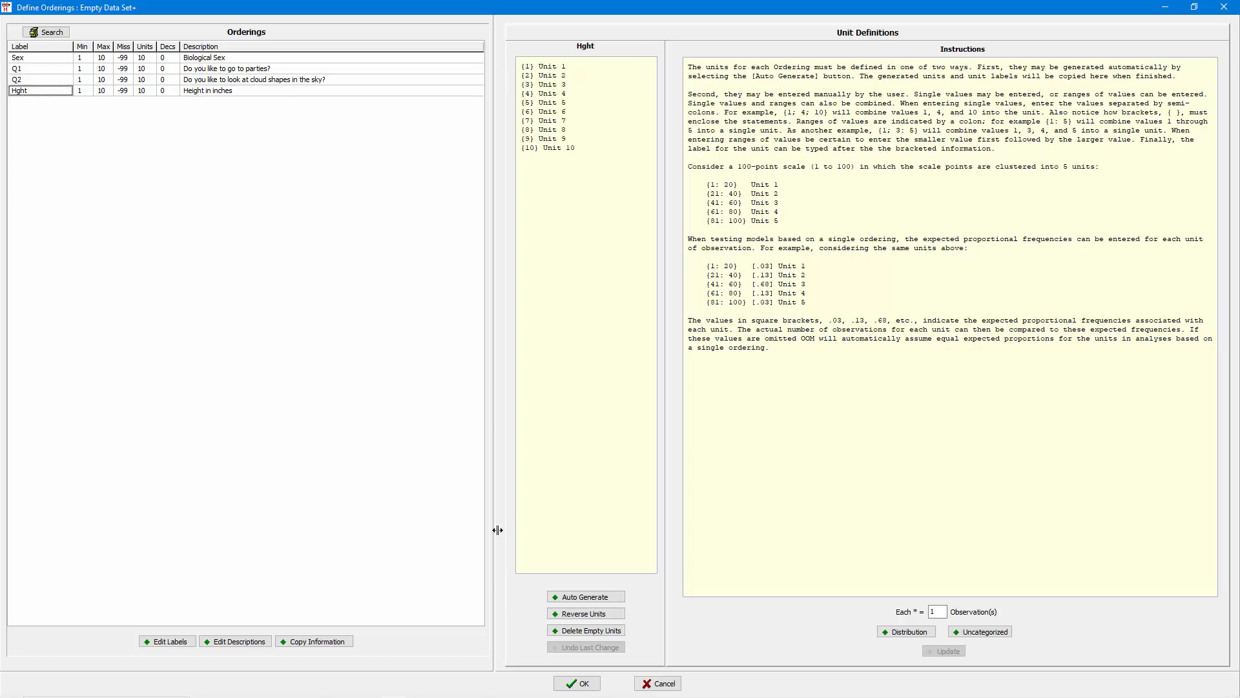
{"action": "left_click", "coordinate": [86, 94]}
{"action": "type", "text": "50"}
{"action": "key", "text": "Tab"}
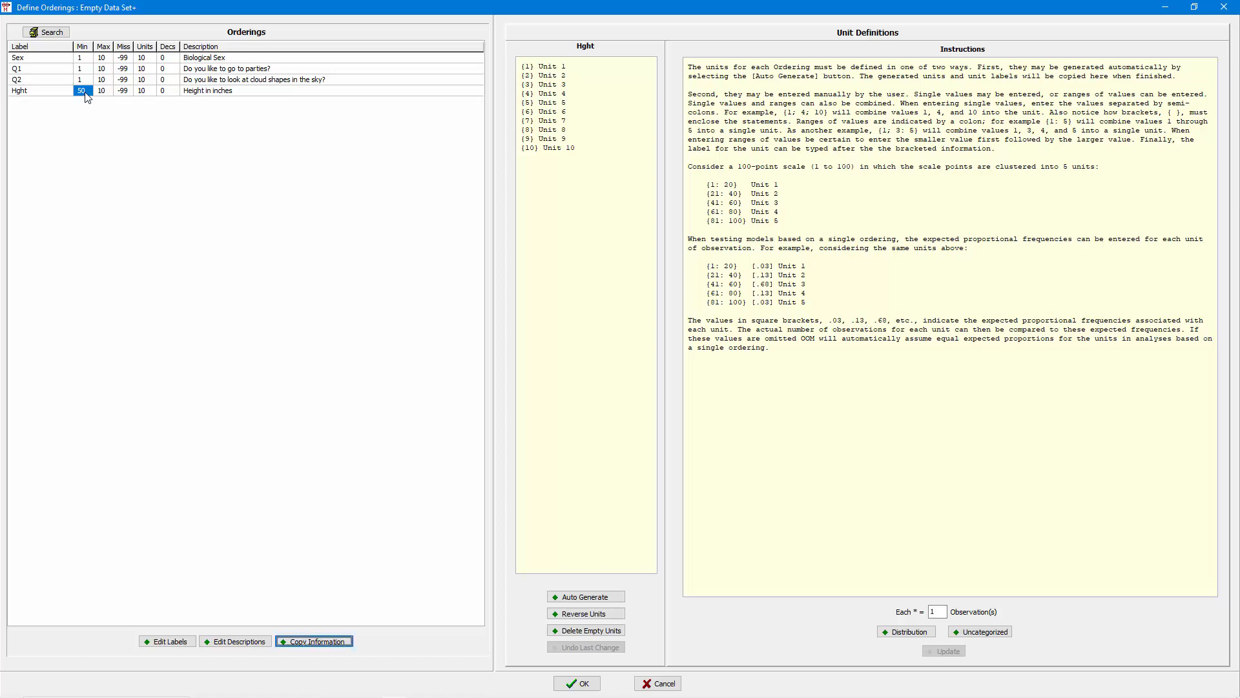
{"action": "key", "text": "Tab"}
{"action": "left_click", "coordinate": [101, 92]}
{"action": "type", "text": "8"}
{"action": "left_click", "coordinate": [571, 597]}
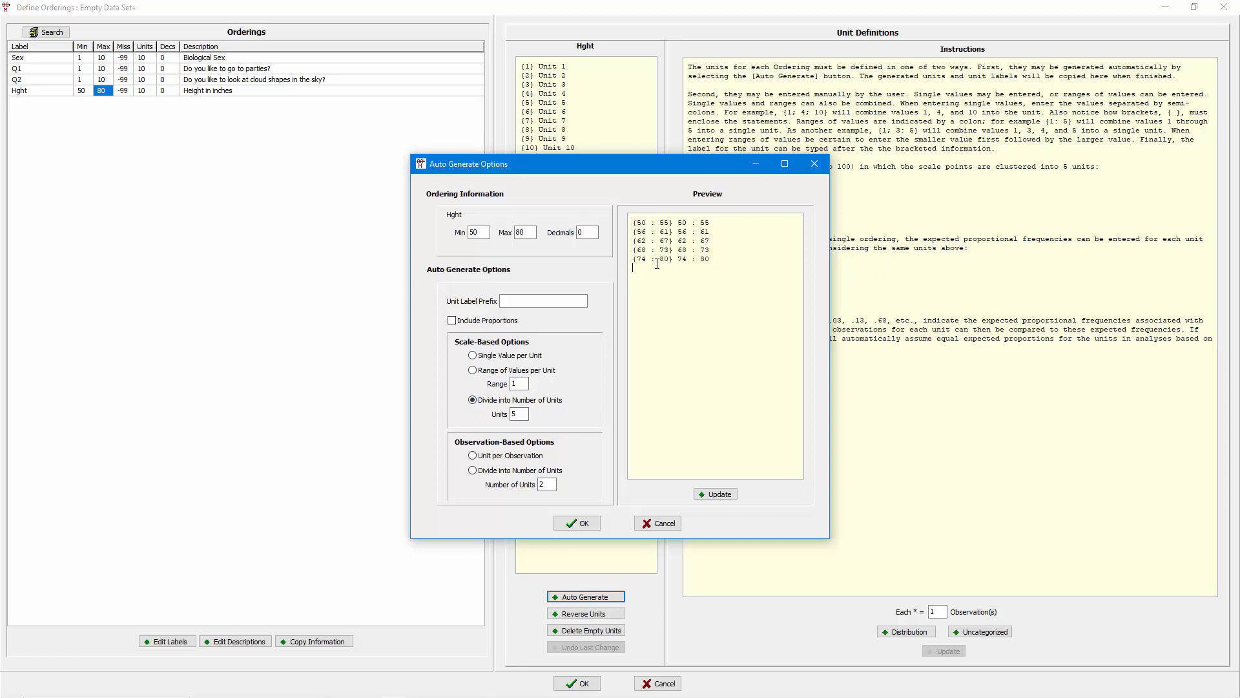
{"action": "left_click", "coordinate": [582, 522]}
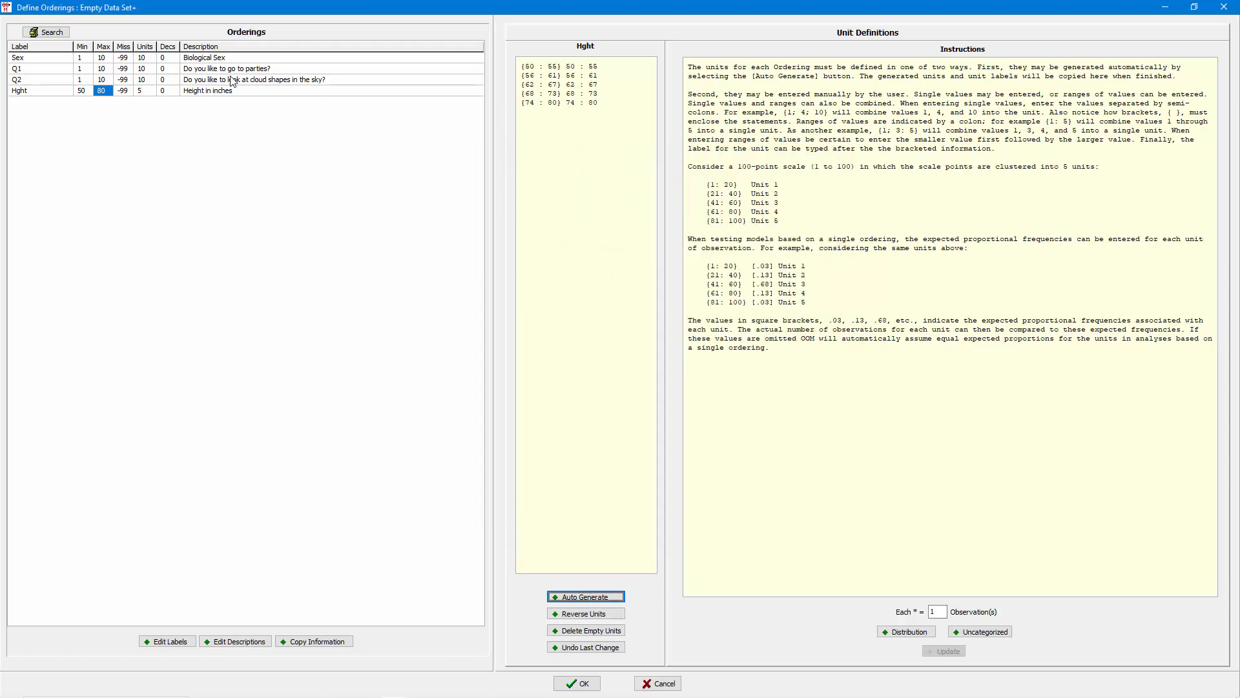
Set the number of units to 2 for Sex, Q1 and Q2
{"action": "left_click", "coordinate": [152, 58]}
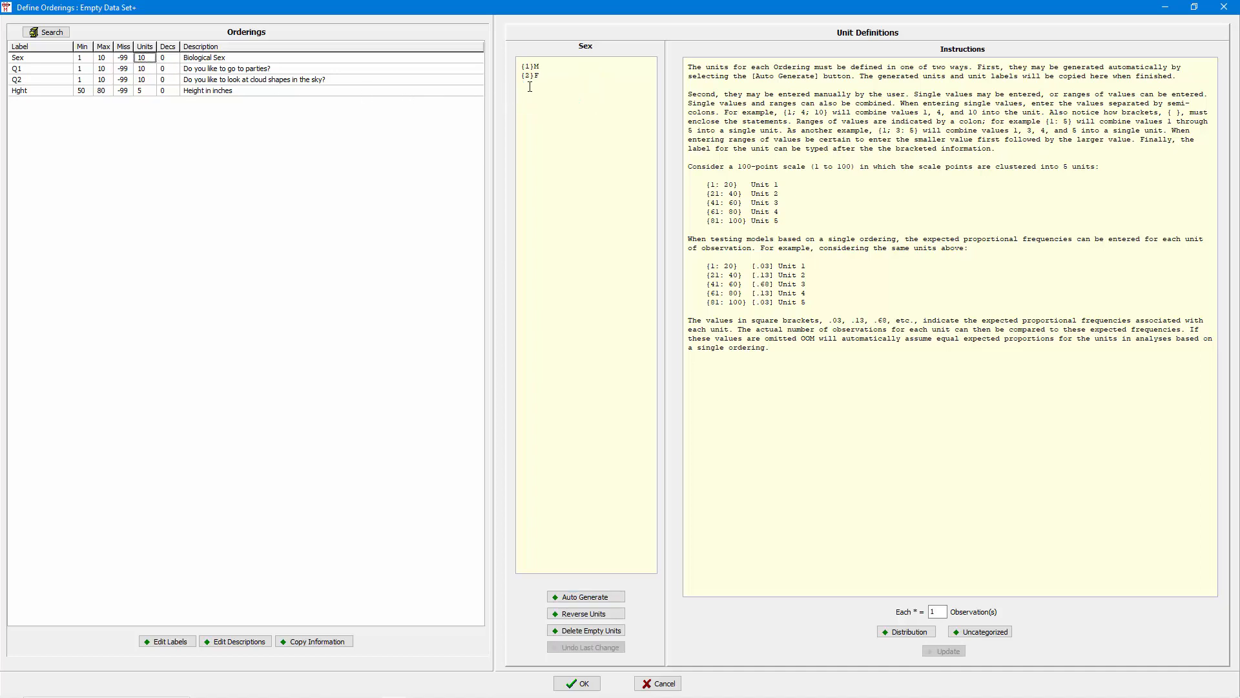
{"action": "left_click_drag", "start_coordinate": [543, 79], "coordinate": [518, 64]}
{"action": "type", "text": "2"}
{"action": "left_click", "coordinate": [150, 69]}
{"action": "type", "text": "2"}
{"action": "left_click", "coordinate": [150, 79]}
{"action": "type", "text": "2"}
Set Sex's maximum to 2, Q1's range to 0–1 and Q2's maximum to 1, and accept the ordering definitions
{"action": "left_click", "coordinate": [107, 58]}
{"action": "left_click", "coordinate": [110, 58]}
{"action": "type", "text": "2"}
{"action": "left_click", "coordinate": [82, 69]}
{"action": "type", "text": "0"}
{"action": "left_click", "coordinate": [102, 72]}
{"action": "type", "text": "1"}
{"action": "left_click", "coordinate": [84, 81]}
{"action": "type", "text": "-"}
{"action": "left_click", "coordinate": [106, 81]}
{"action": "type", "text": "1"}
{"action": "left_click", "coordinate": [106, 72]}
{"action": "left_click", "coordinate": [576, 683]}
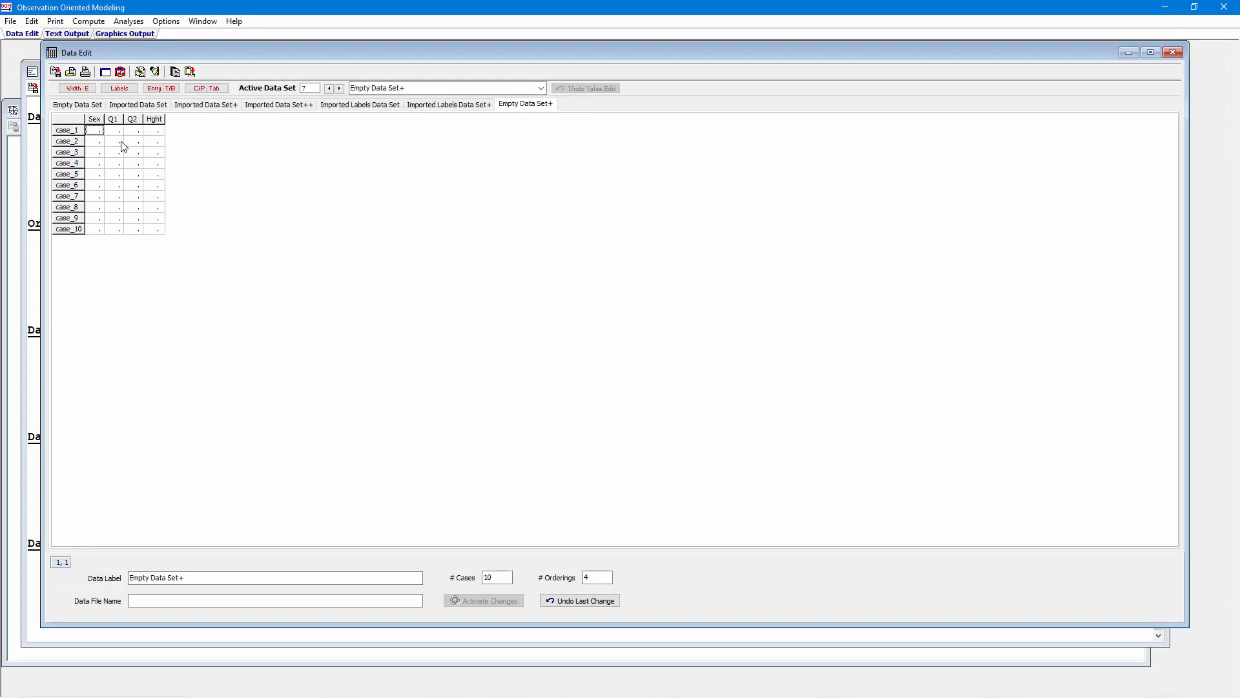
Import the SimpleTextandData_wLabels CSV data file with labels in the first line, integrating it with the active data set
{"action": "left_click", "coordinate": [11, 21]}
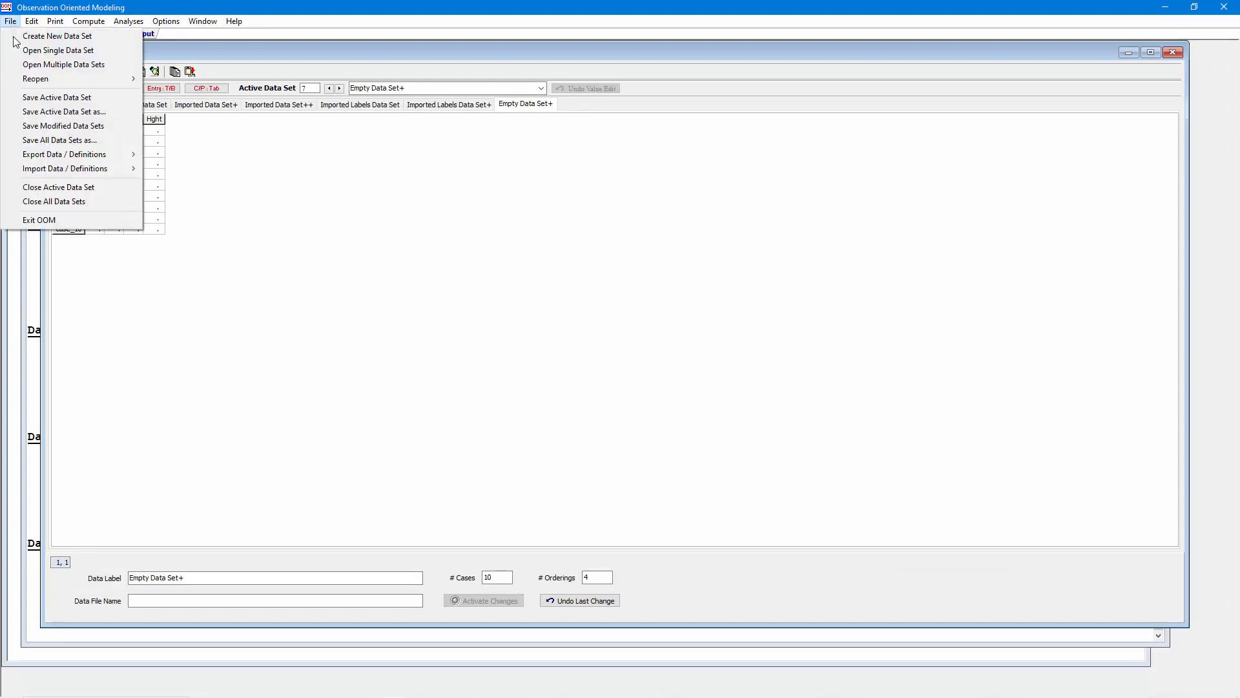
{"action": "mouse_move", "coordinate": [72, 169]}
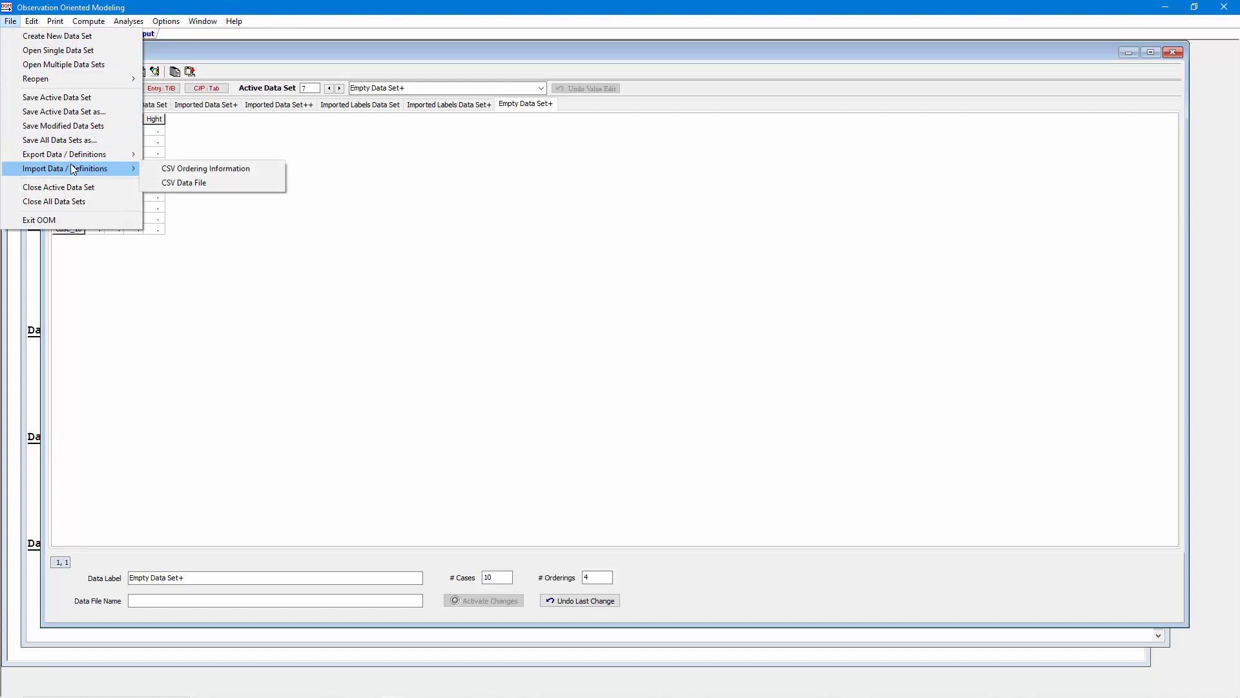
{"action": "left_click", "coordinate": [176, 181]}
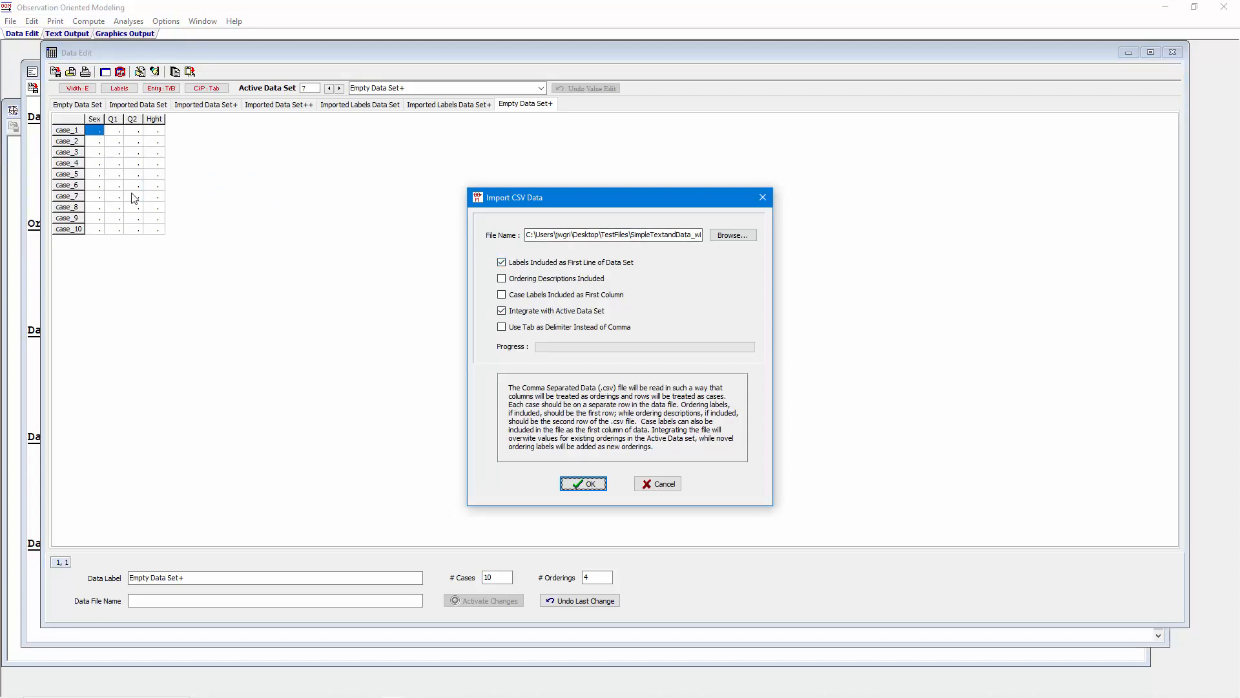
{"action": "left_click", "coordinate": [571, 486]}
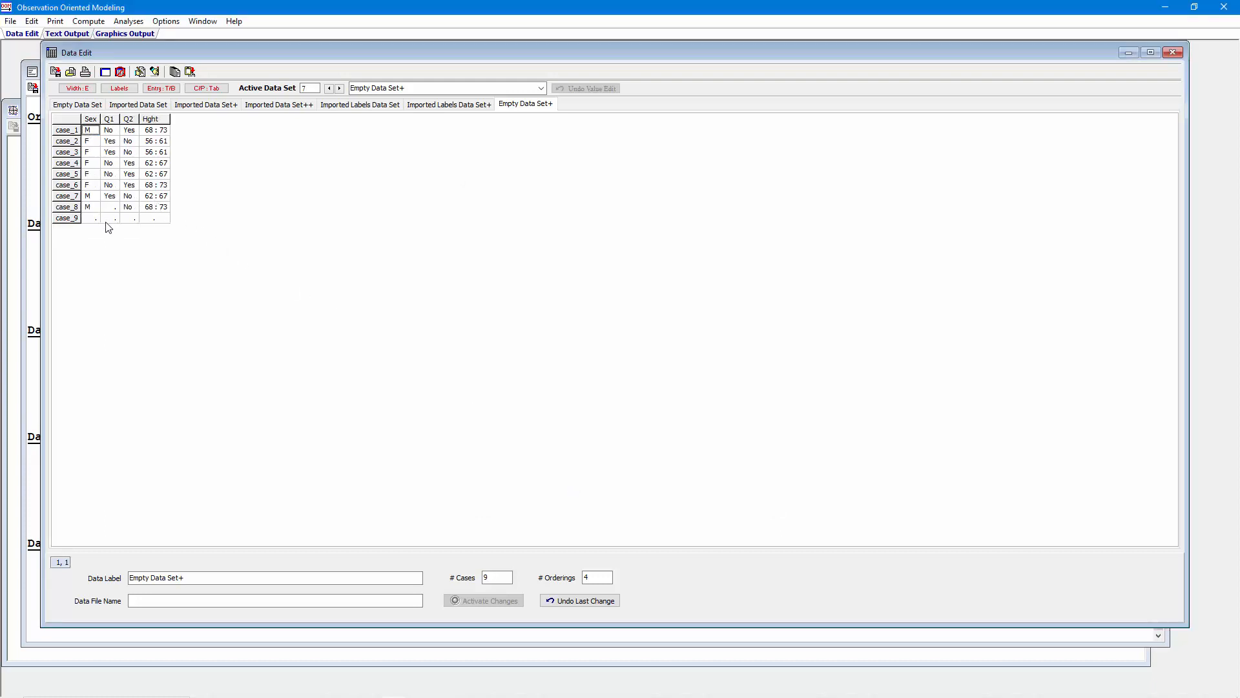
Reduce the number of cases in the active data set to 8, removing the empty last case
{"action": "left_click", "coordinate": [486, 579]}
{"action": "type", "text": "8"}
{"action": "key", "text": "Return"}
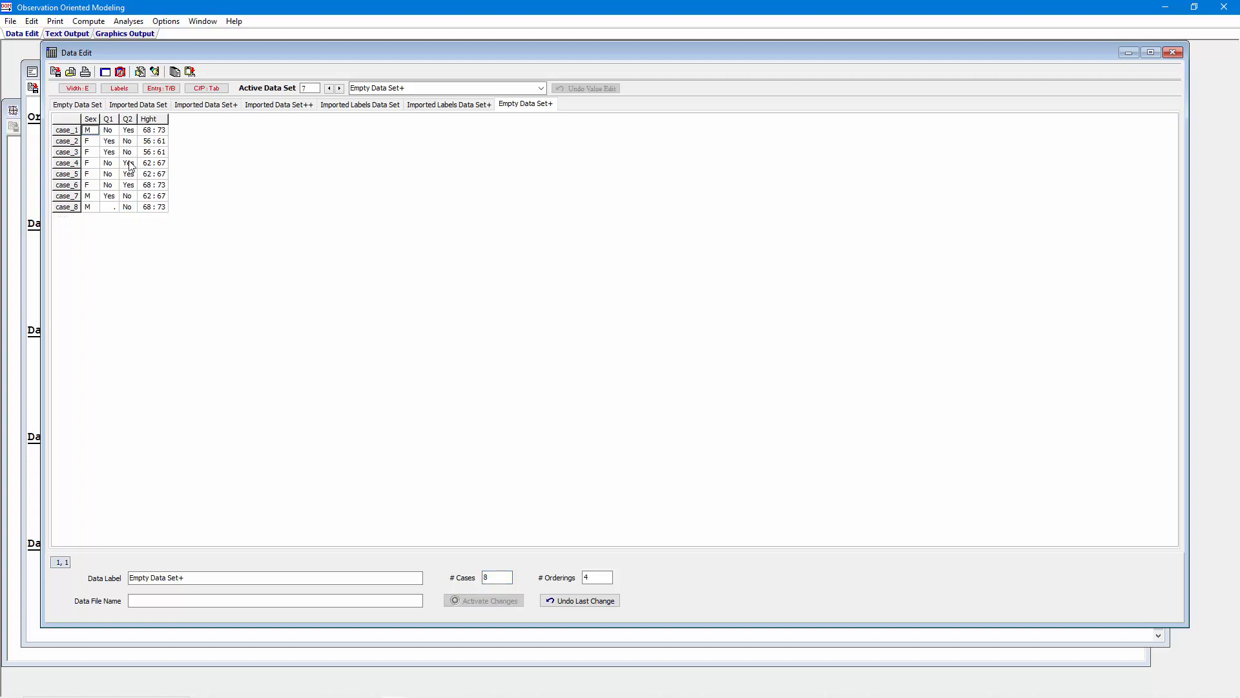
Switch the data display between unit labels and numeric values to compare the imported cases with the source spreadsheet, ending on values
{"action": "left_click", "coordinate": [117, 91]}
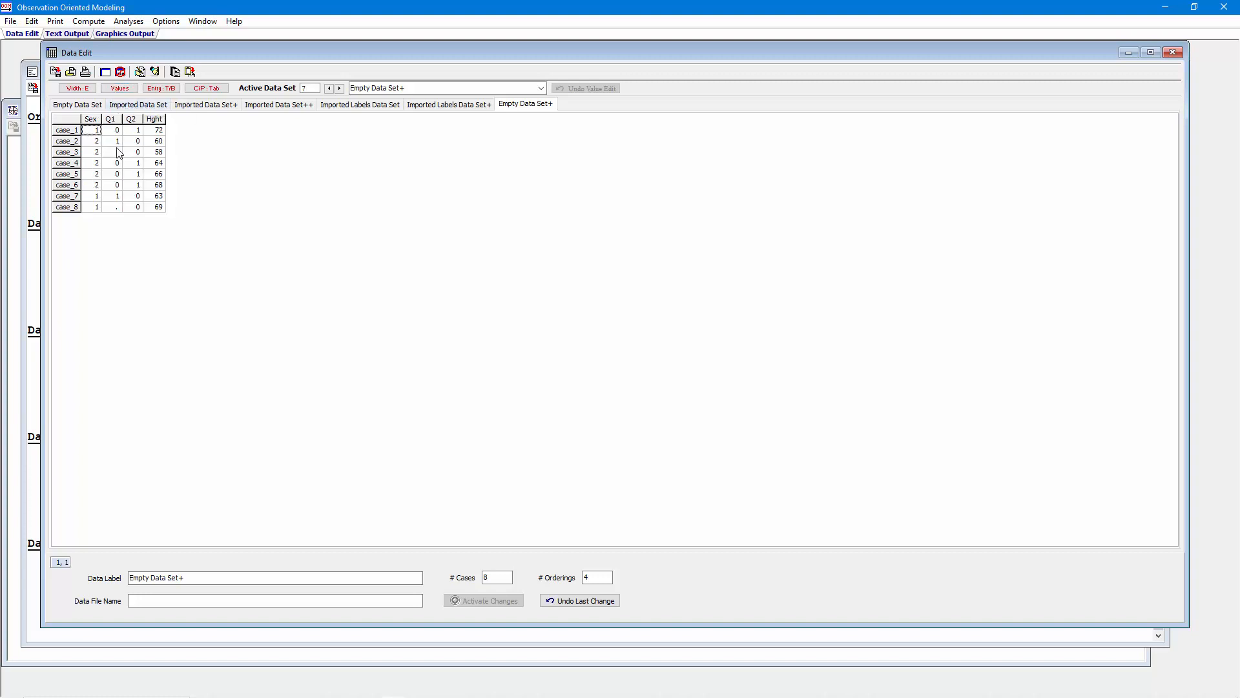
{"action": "left_click", "coordinate": [120, 92]}
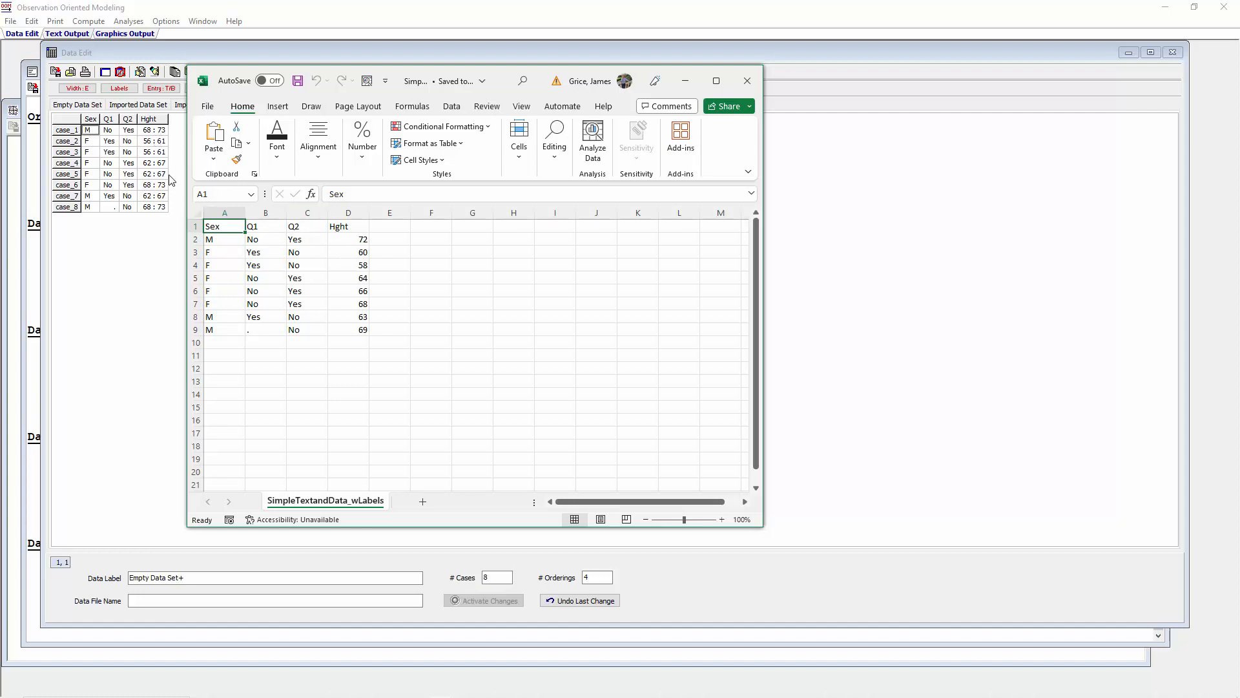
{"action": "left_click", "coordinate": [119, 90]}
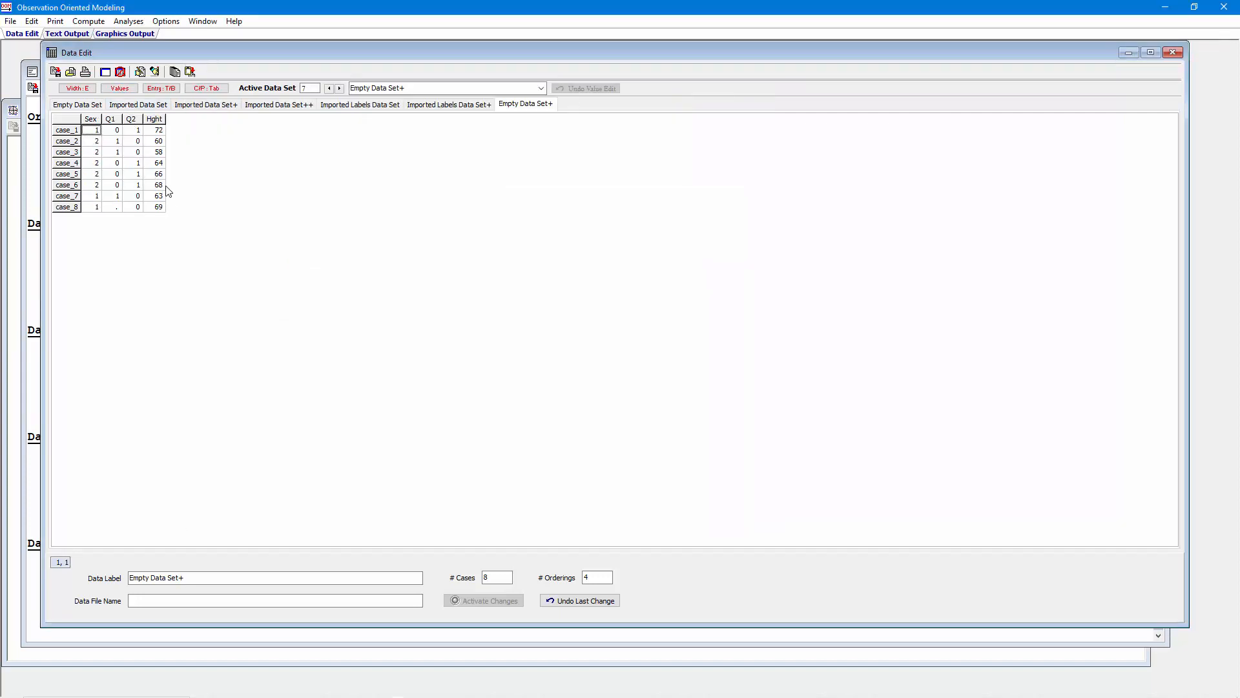
{"action": "key", "text": "alt+Tab"}
Start a CSV export of the ordering information and include the ordering descriptions alongside the unit definitions
{"action": "left_click", "coordinate": [9, 25]}
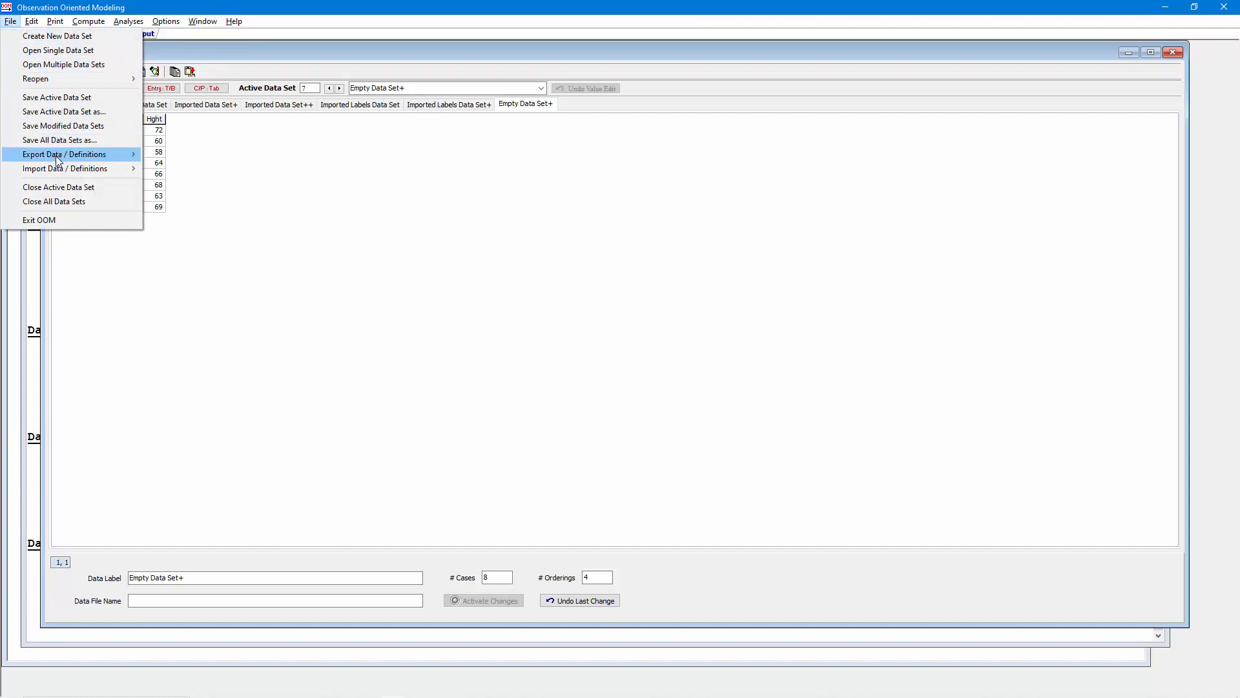
{"action": "mouse_move", "coordinate": [57, 155]}
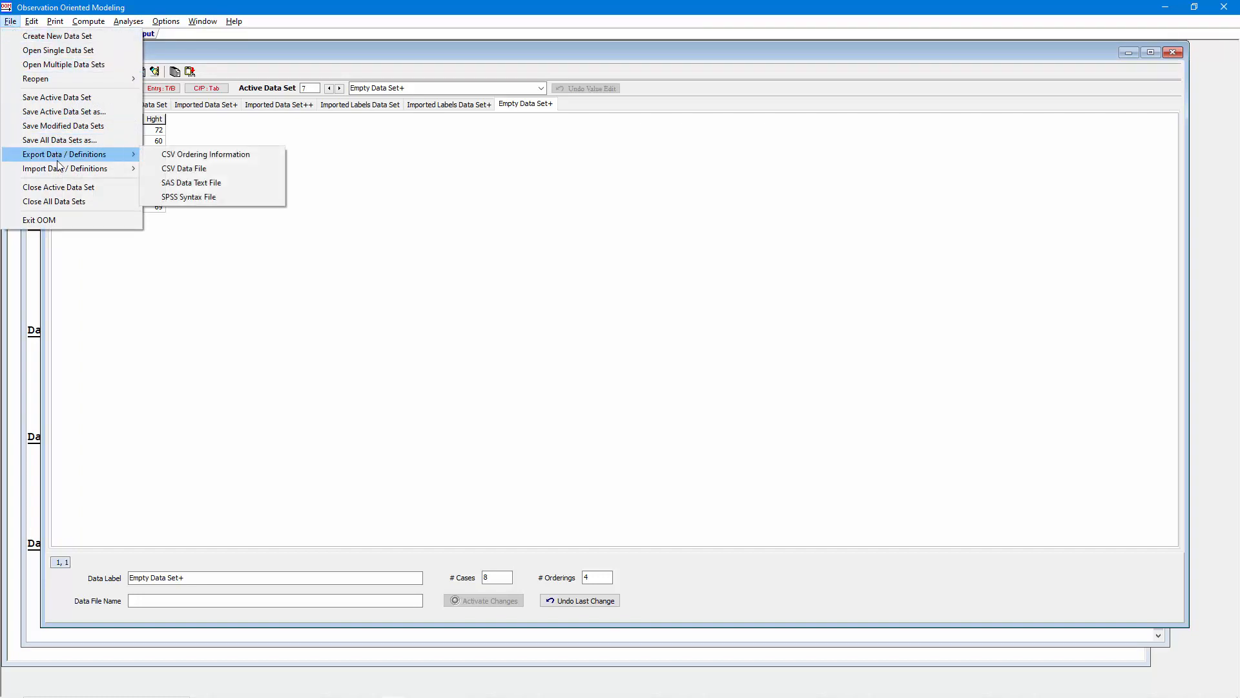
{"action": "left_click", "coordinate": [198, 157]}
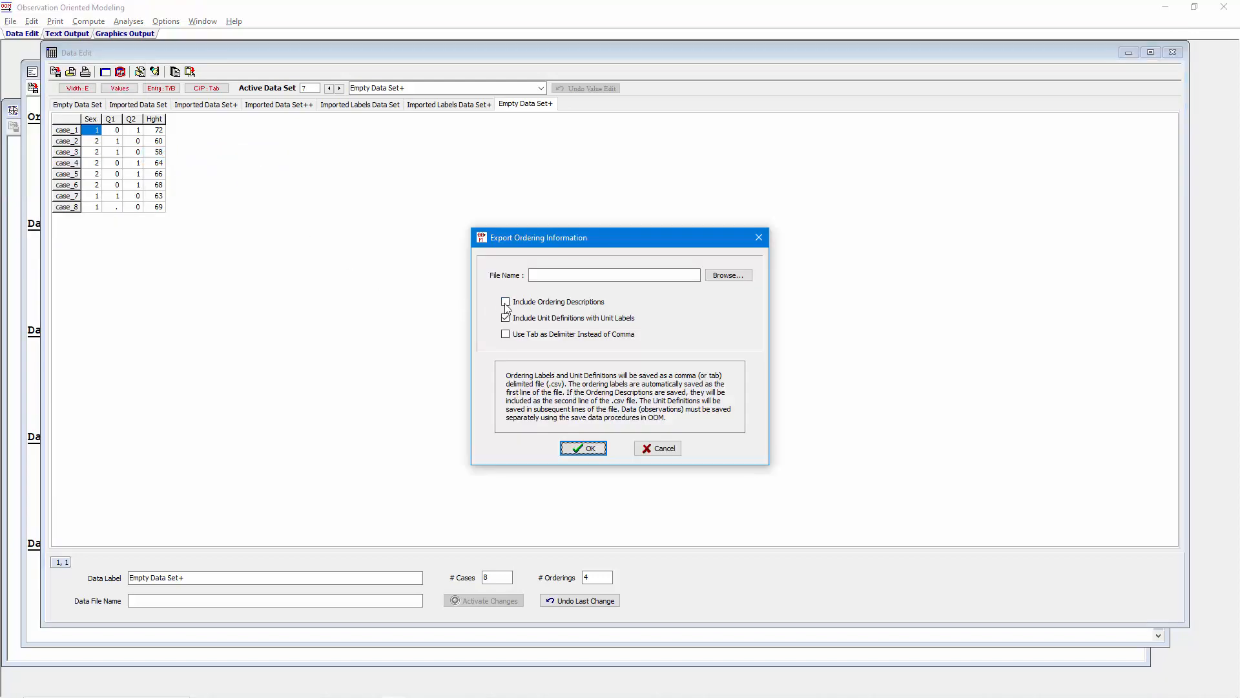
{"action": "left_click", "coordinate": [506, 303]}
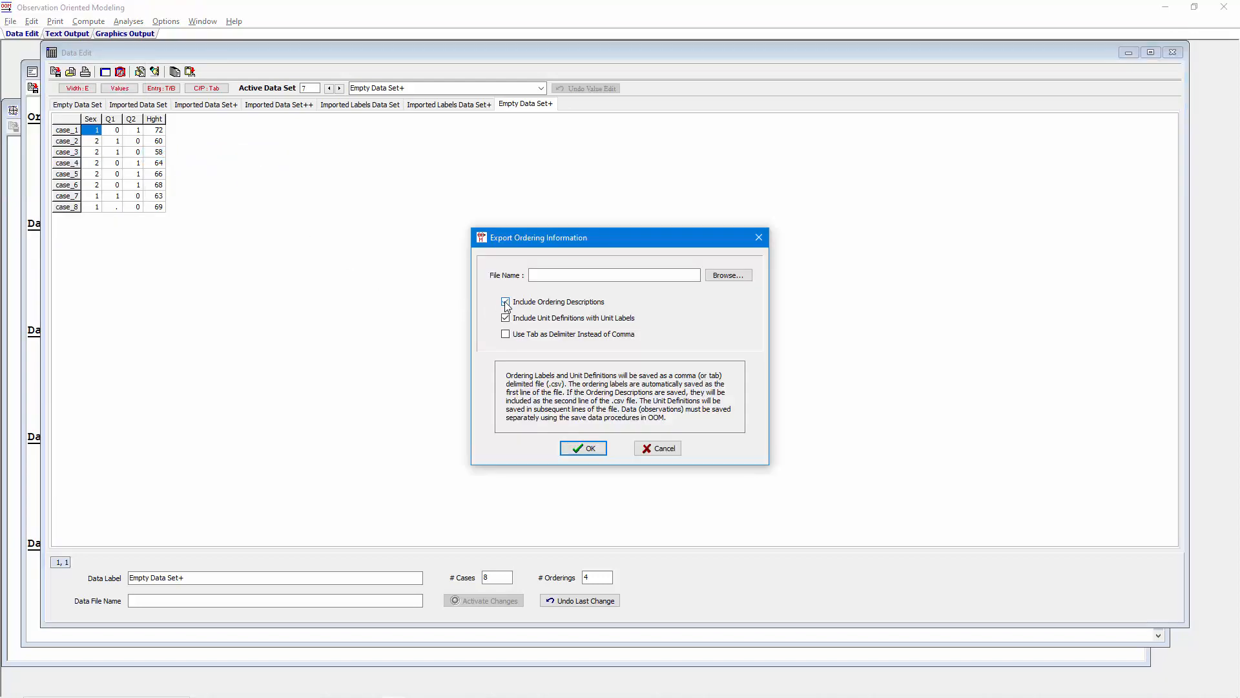